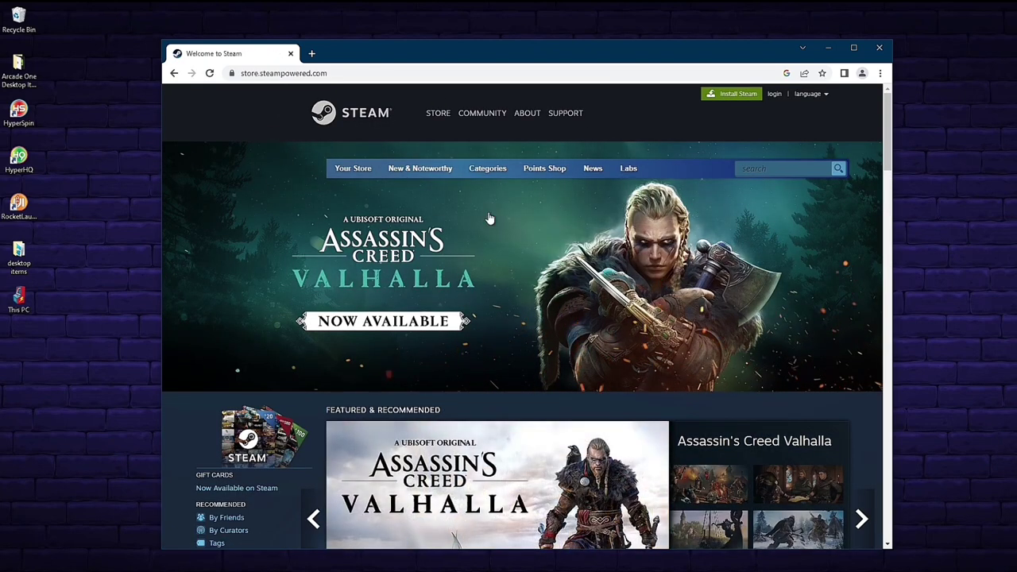
Step: Download SteamSetup.exe from the Steam website to Arcade (D:) and show it in File Explorer
click(733, 99)
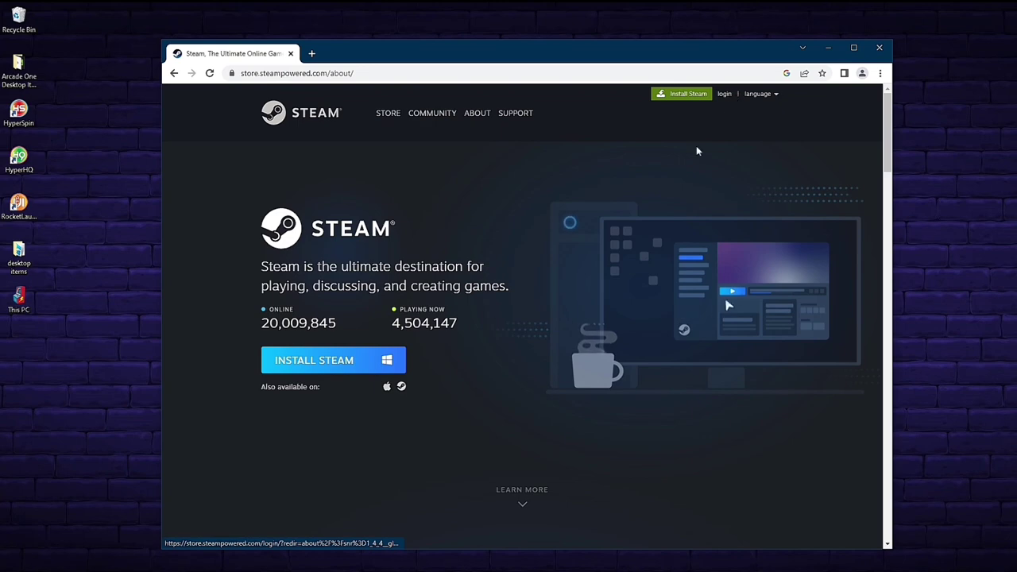
click(338, 362)
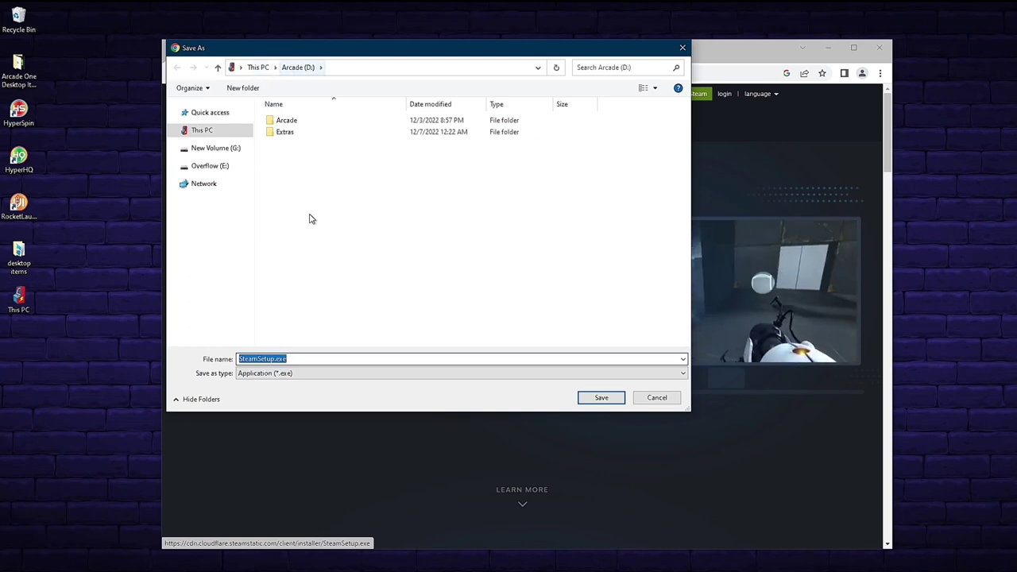
click(602, 398)
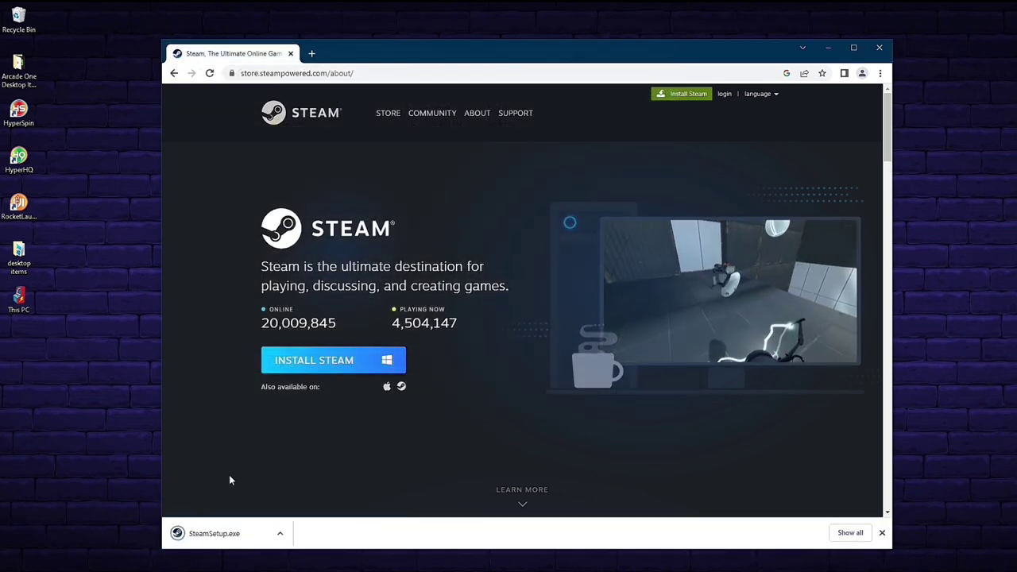
click(283, 537)
click(298, 498)
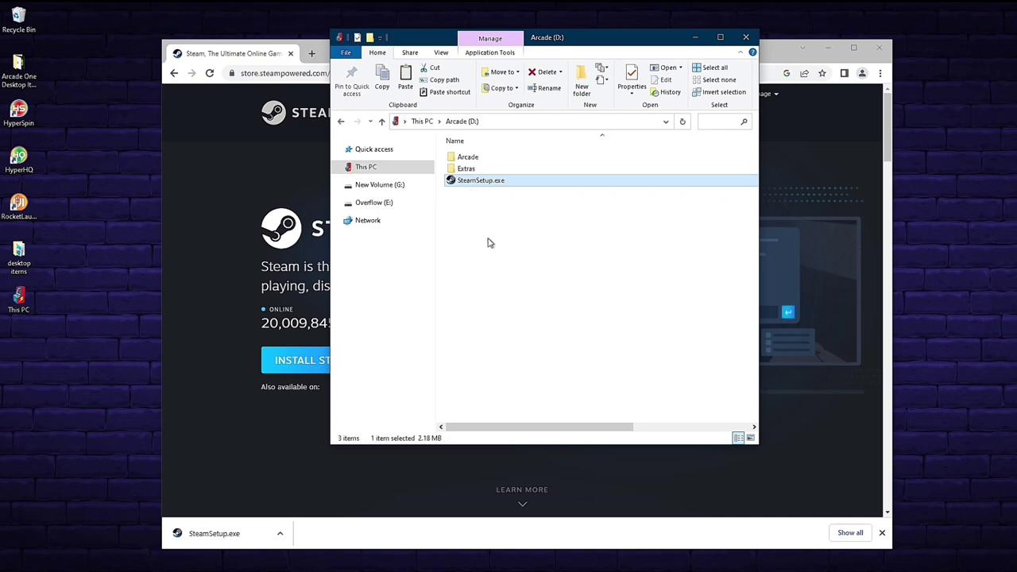
Step: Run SteamSetup.exe to install Steam into C:\Program Files (x86)\Steam, then close the installer
double_click(463, 182)
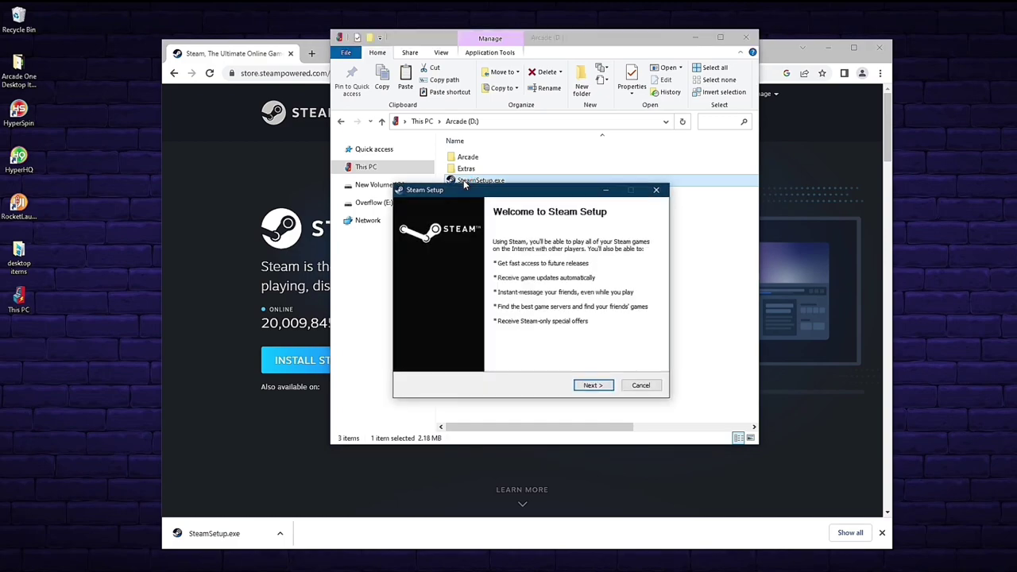
click(695, 38)
click(828, 48)
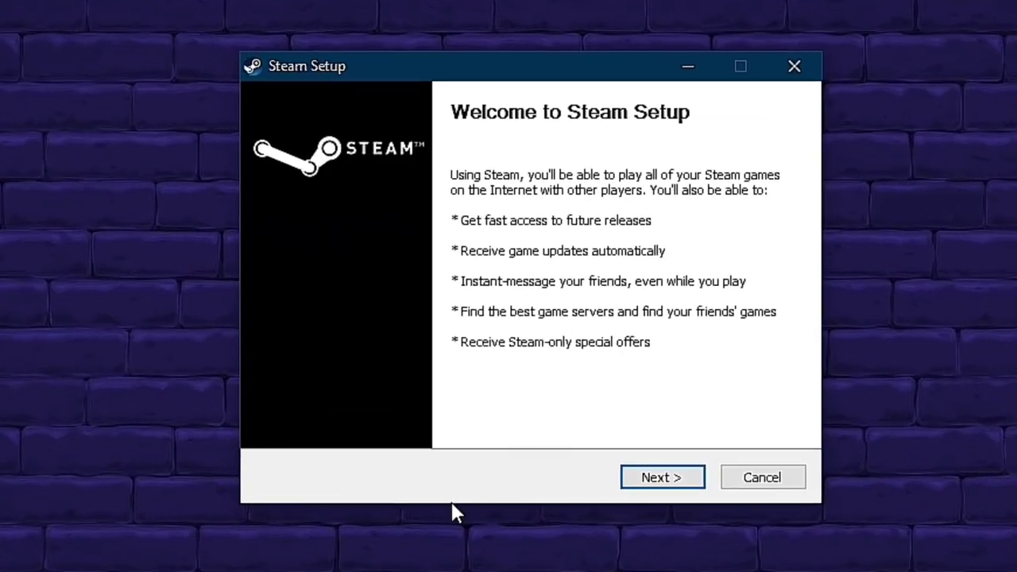
click(648, 493)
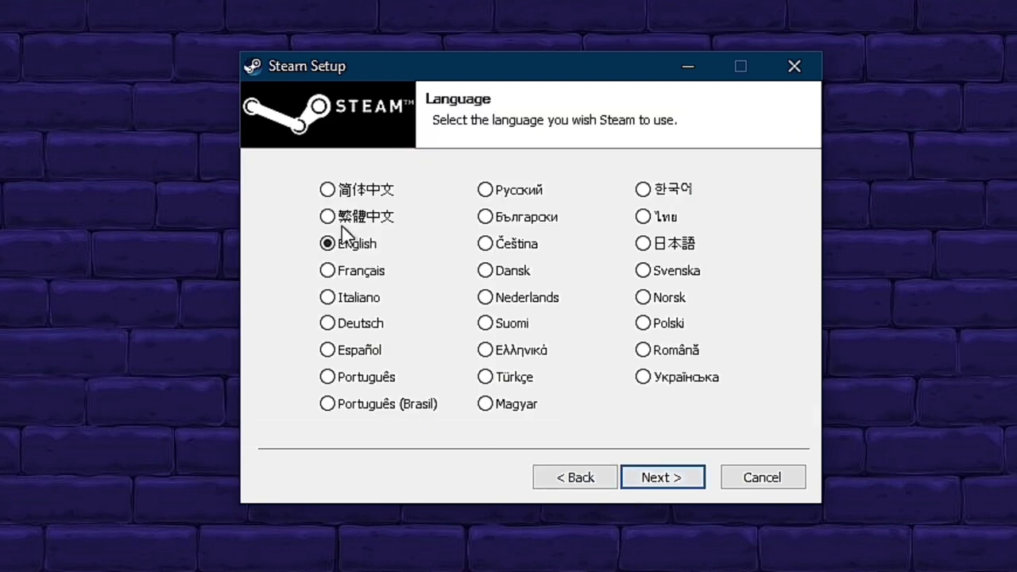
click(654, 483)
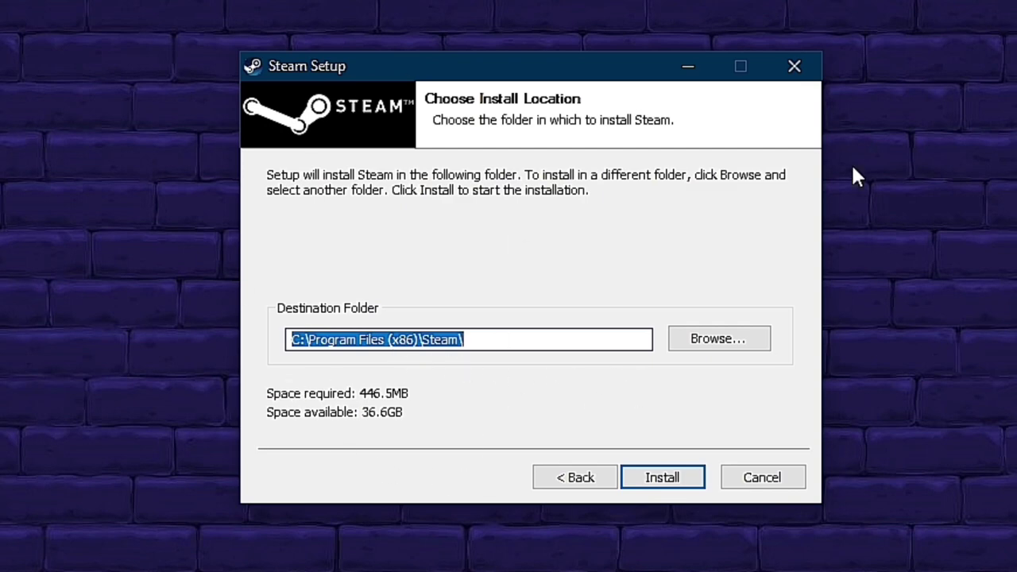
click(665, 477)
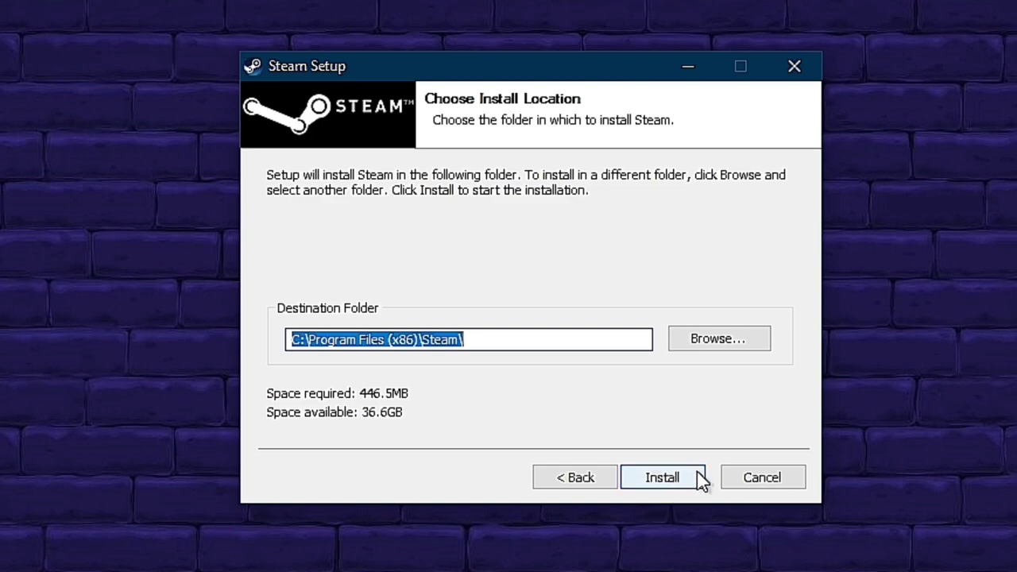
click(761, 487)
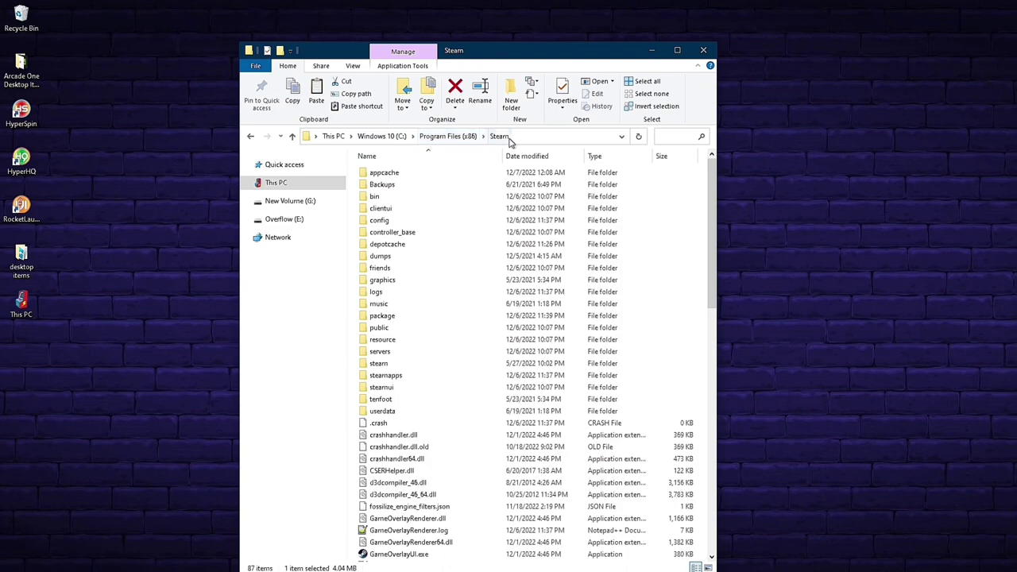
Step: Pin steam.exe from the Steam folder to the taskbar
scroll(416, 236, down, 18)
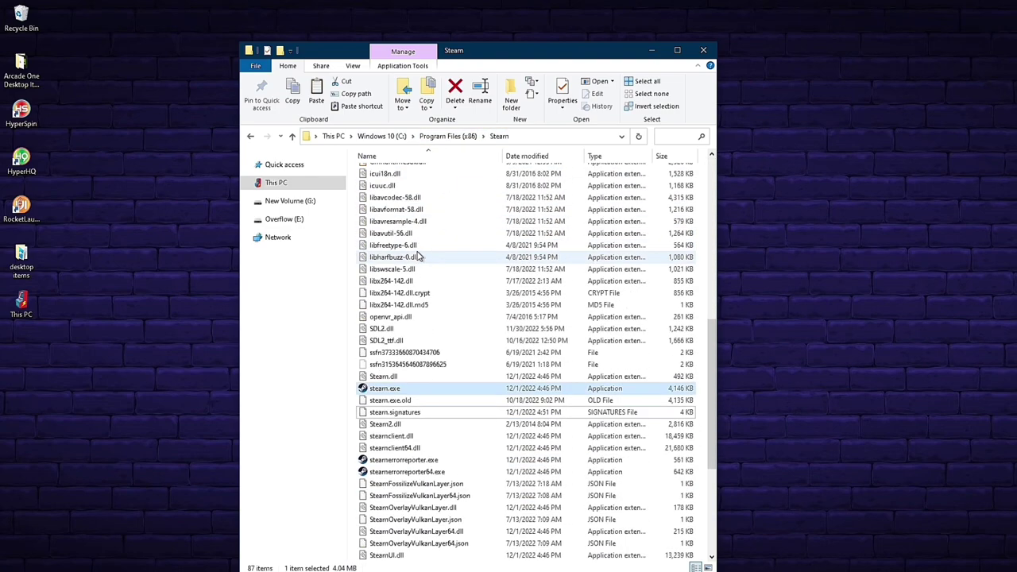
scroll(433, 387, up, 18)
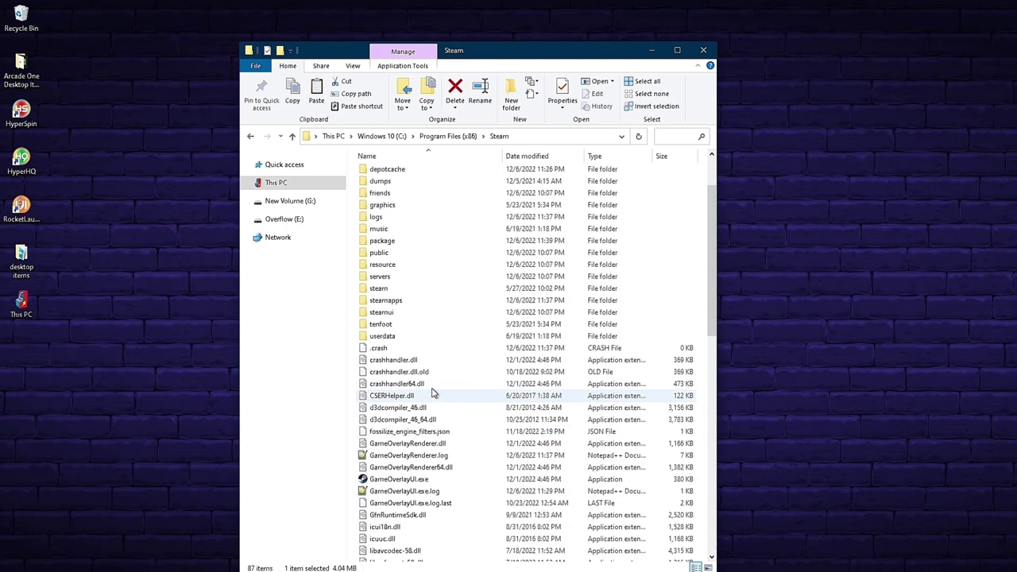
scroll(433, 387, down, 16)
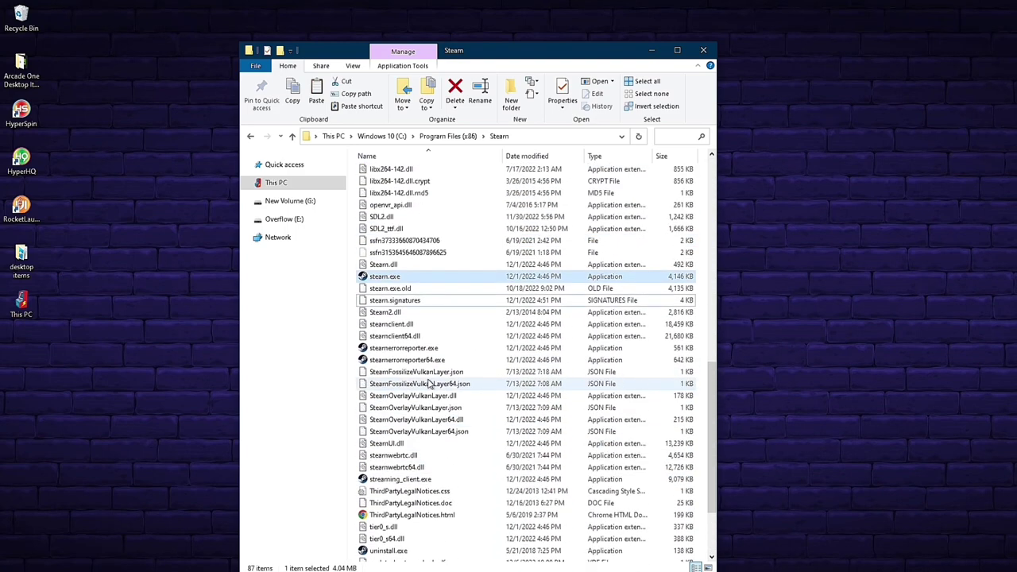
click(380, 278)
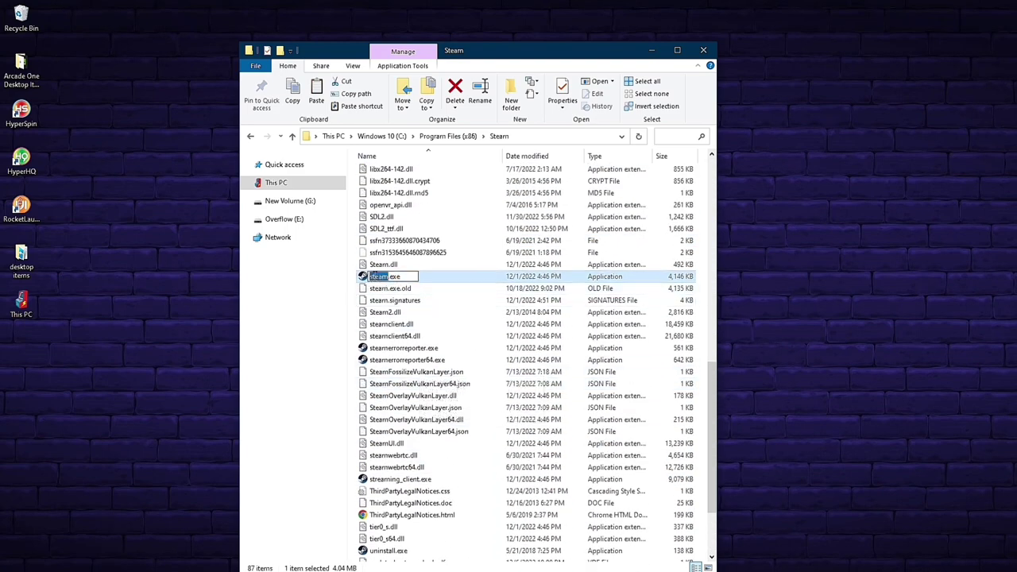
click(365, 276)
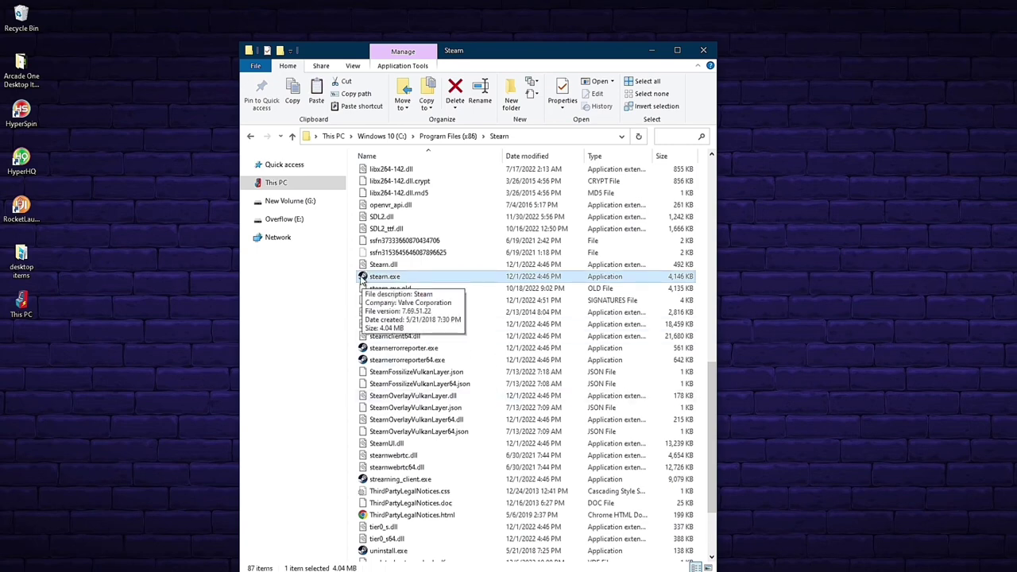
right_click(363, 278)
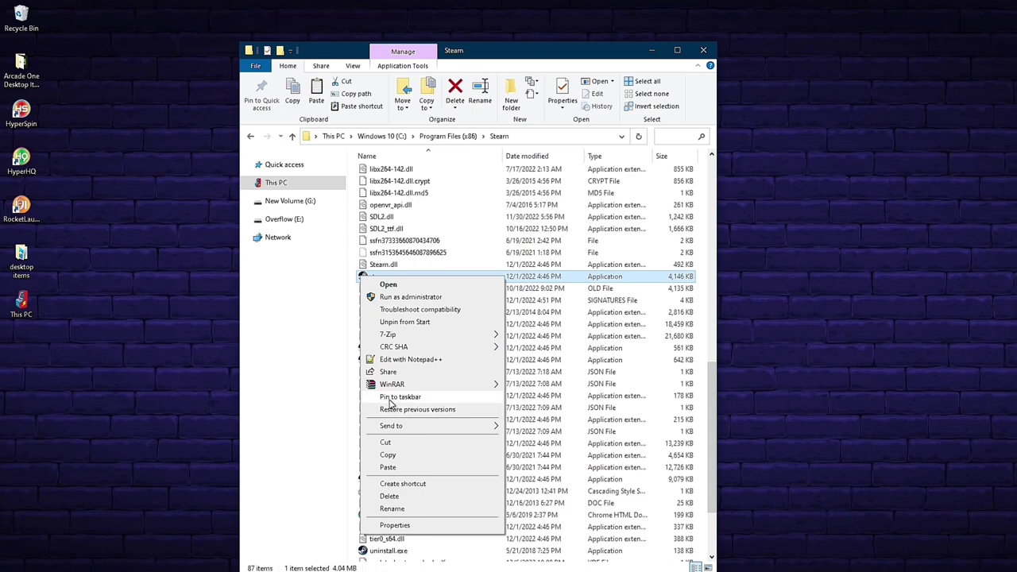
click(411, 397)
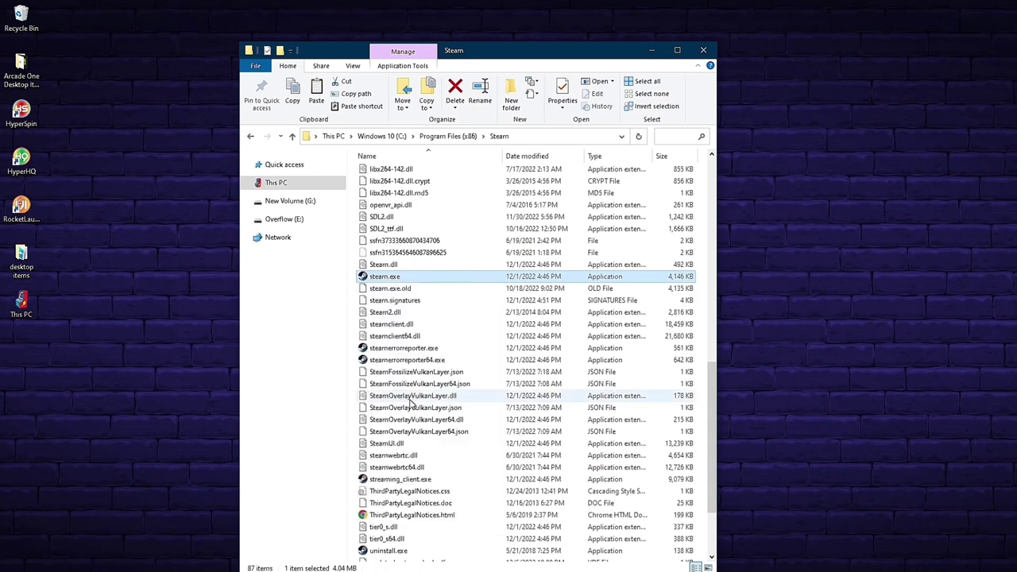
Step: Put a steam.exe shortcut on the desktop and minimize the Steam folder window
right_click(363, 277)
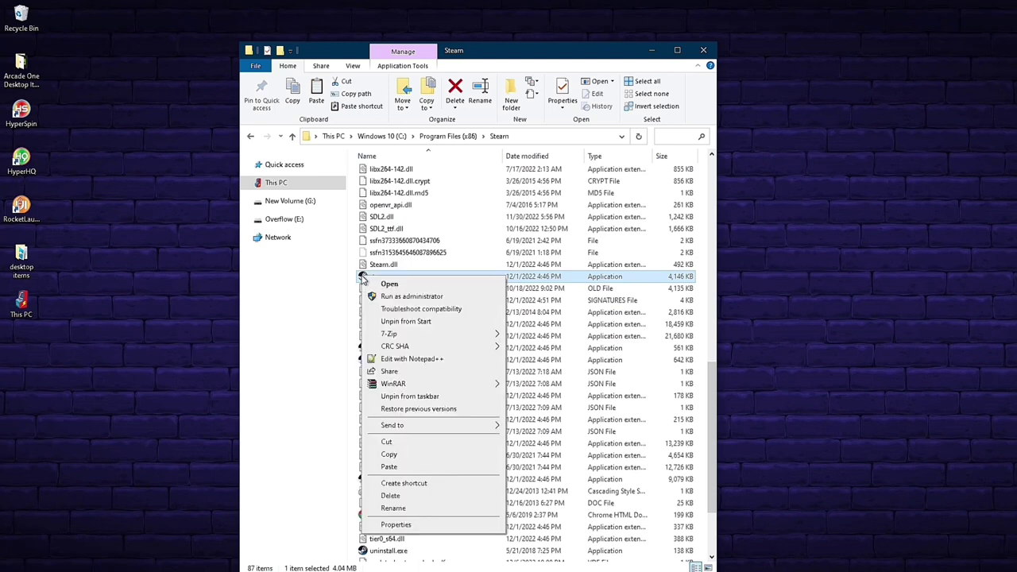
click(398, 484)
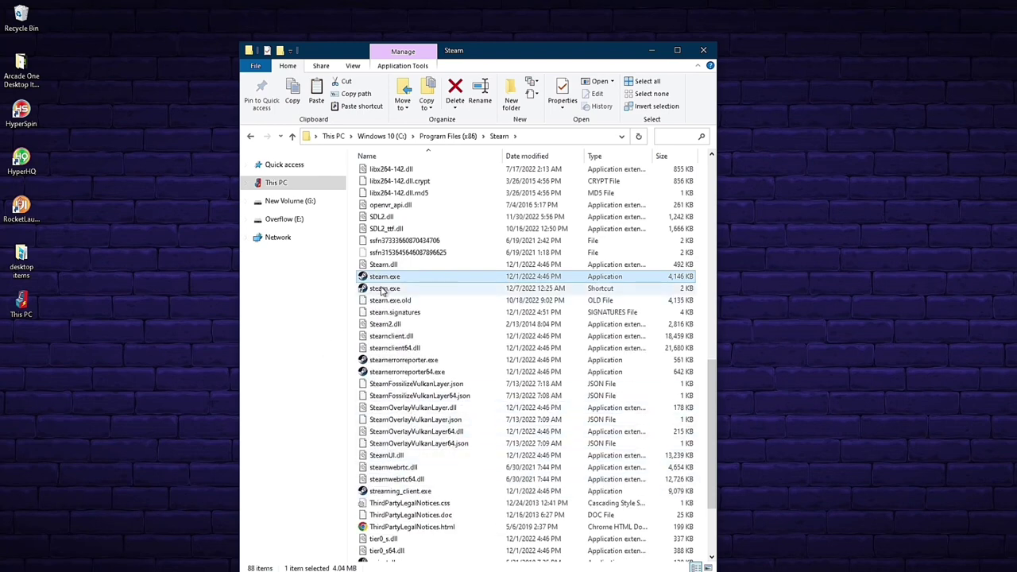
drag(382, 291, 20, 358)
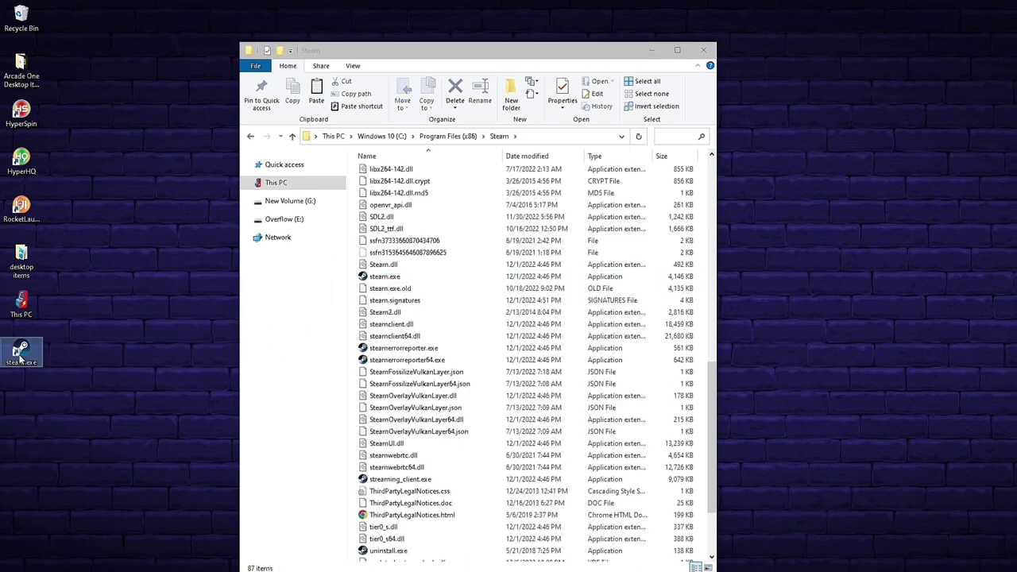
click(73, 382)
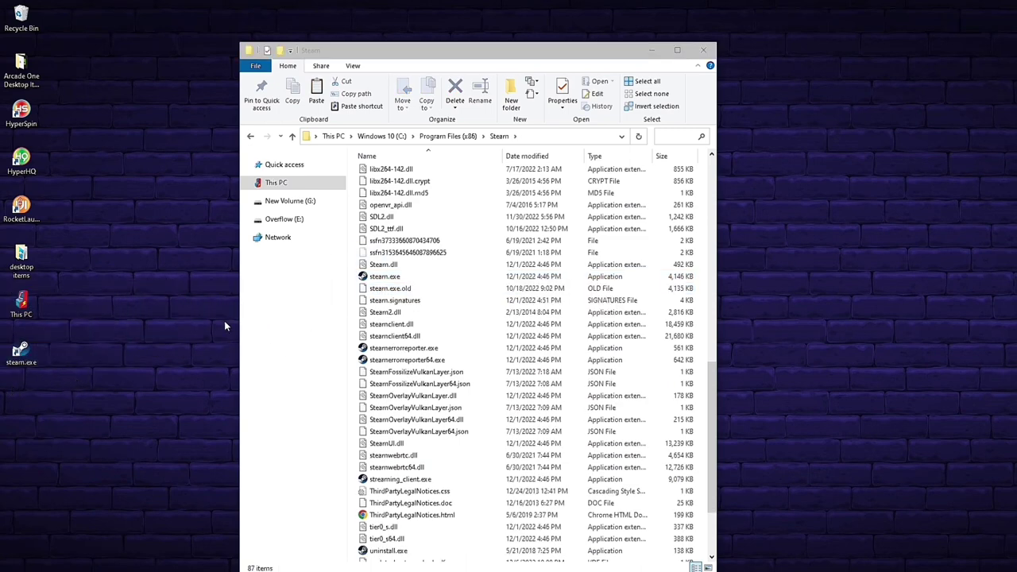
click(649, 52)
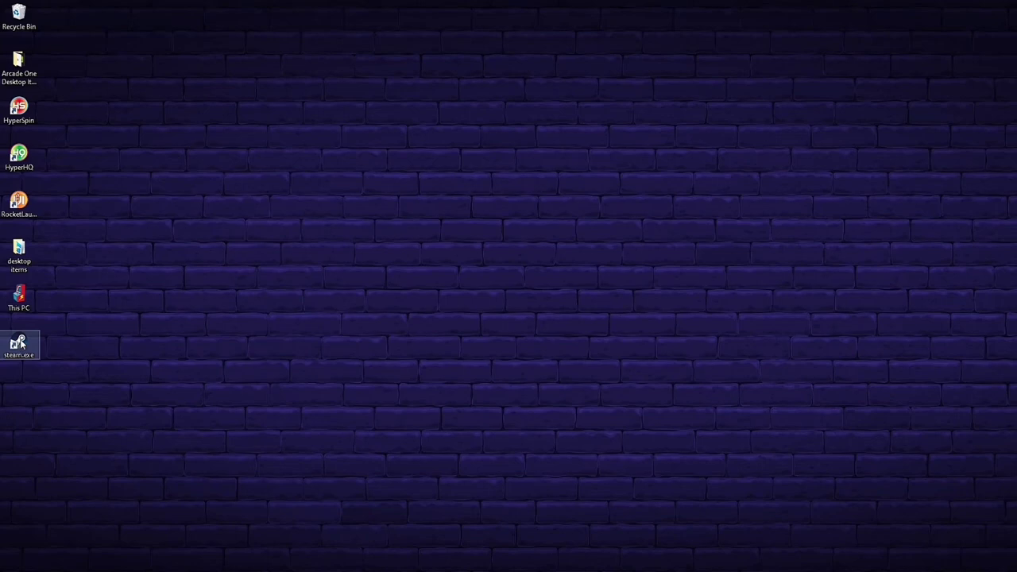
Step: Launch Steam from the desktop shortcut, search 'Halo' and open Halo Infinite's store page
double_click(20, 344)
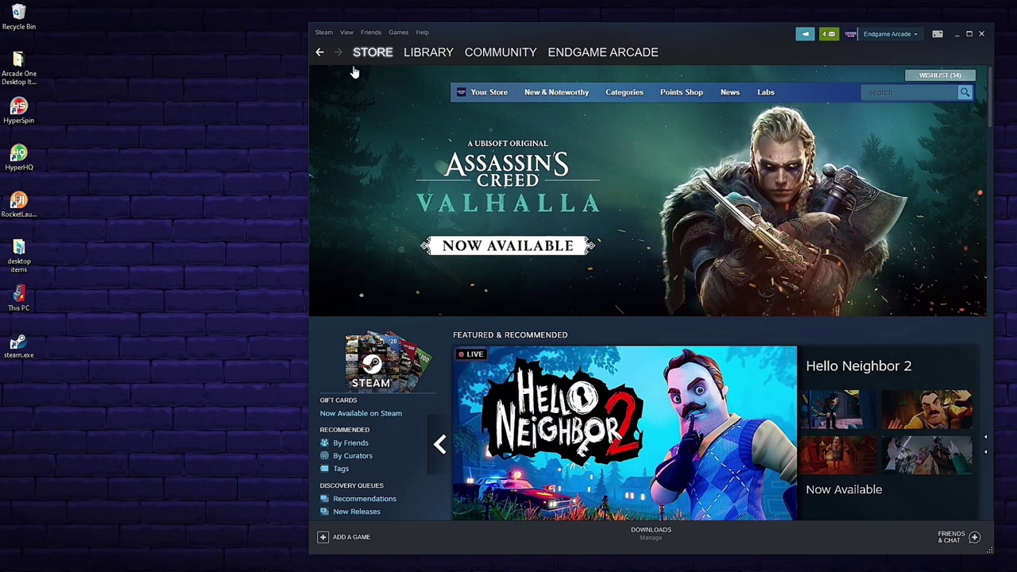
mouse_move(365, 61)
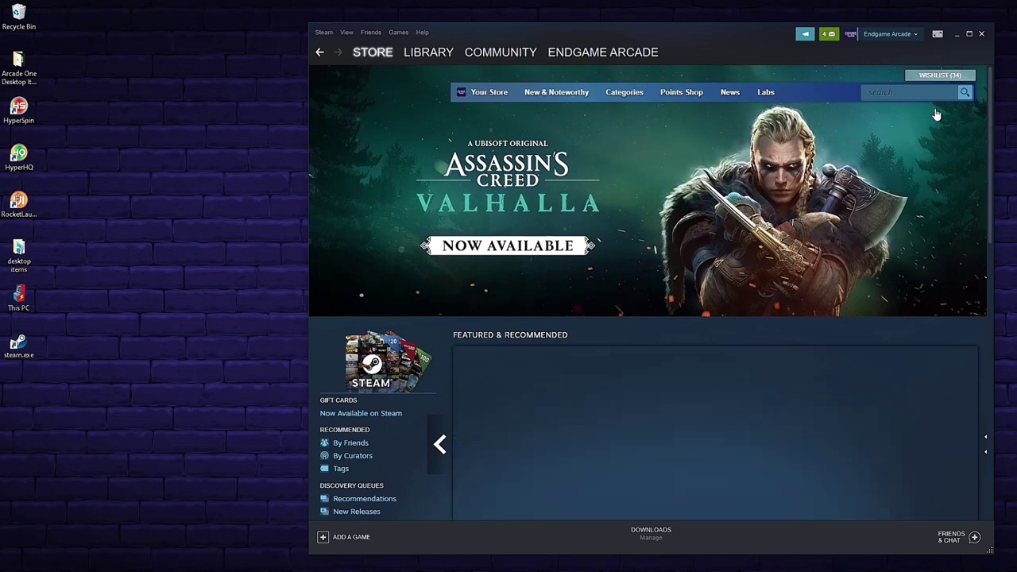
click(908, 93)
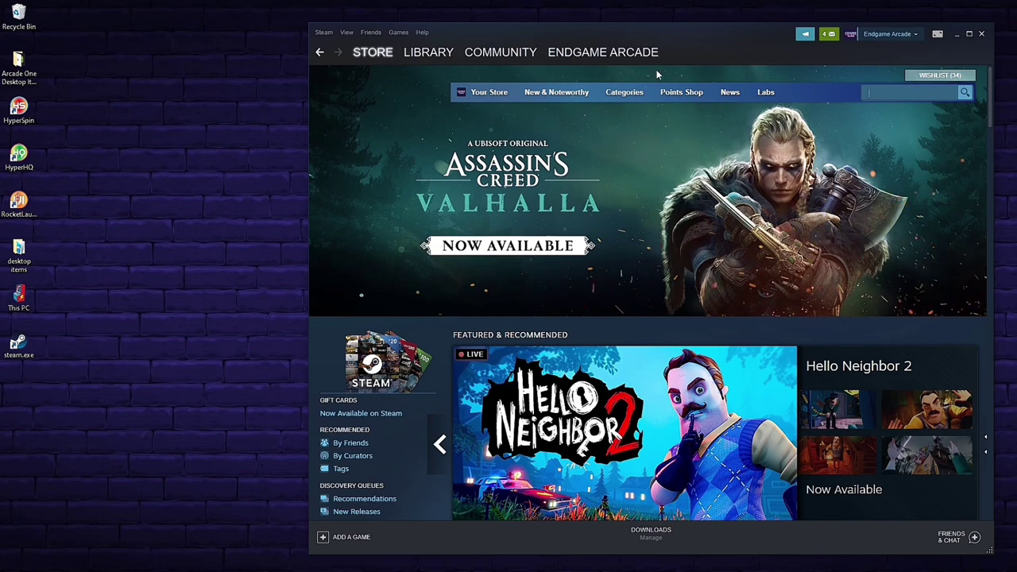
text(H)
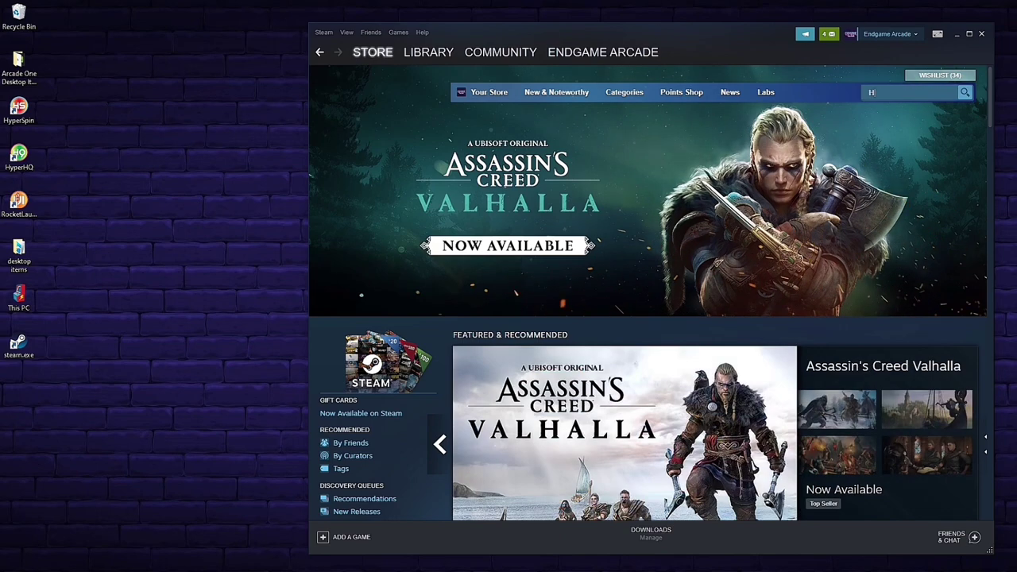
text(alo)
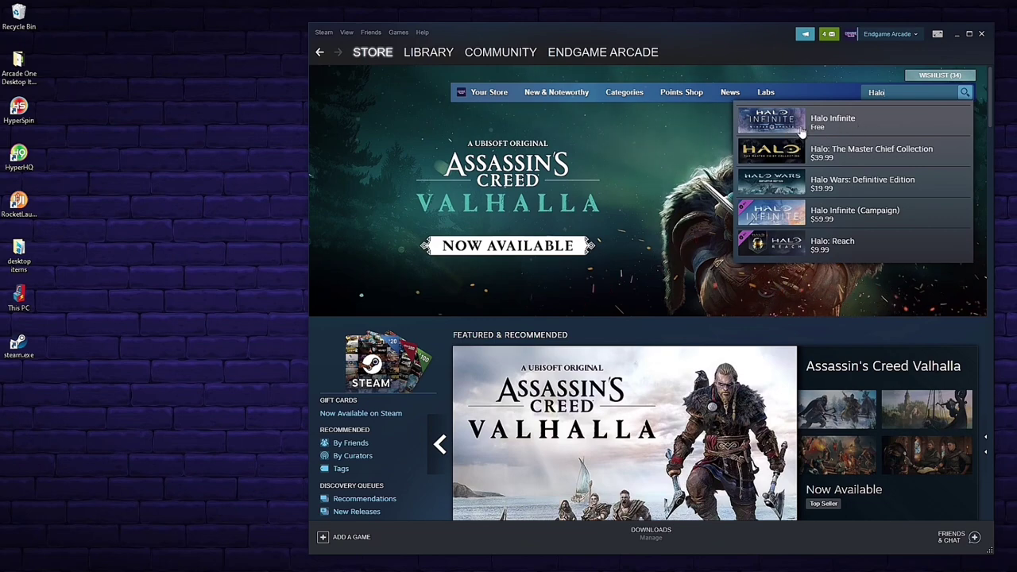
click(840, 124)
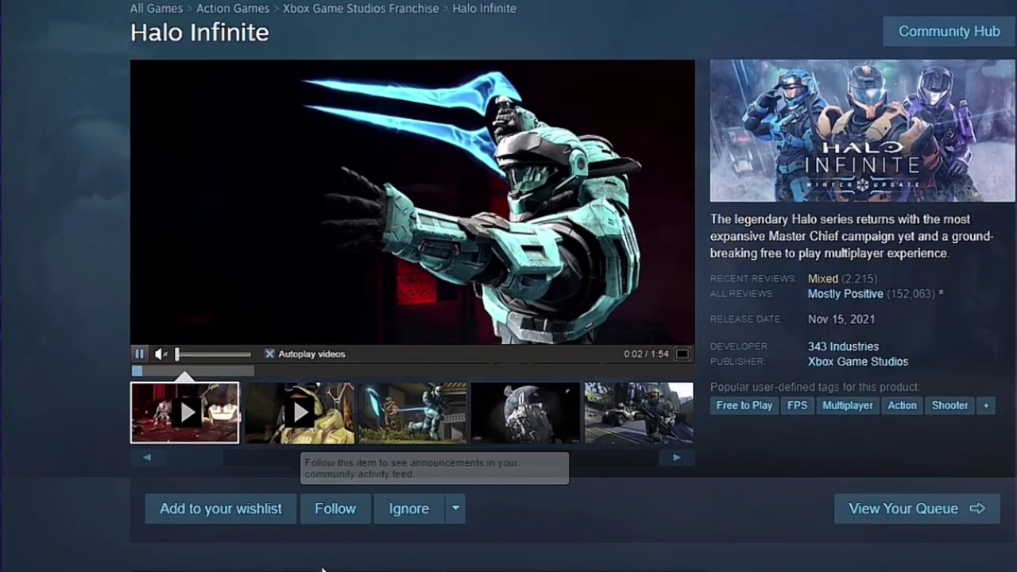
Step: Add the free Halo Infinite to the library, then cancel its installation
scroll(730, 215, down, 5)
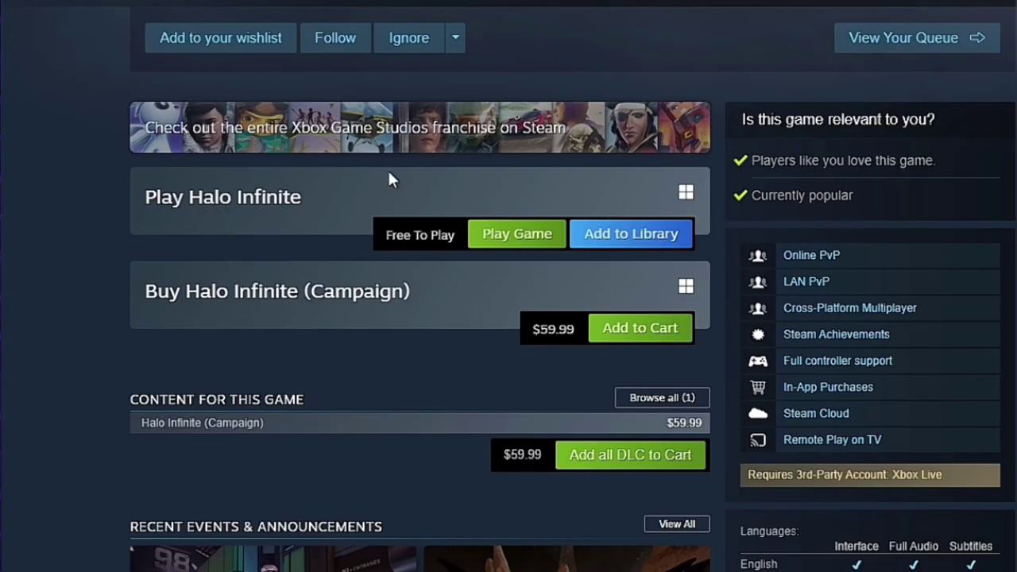
click(639, 235)
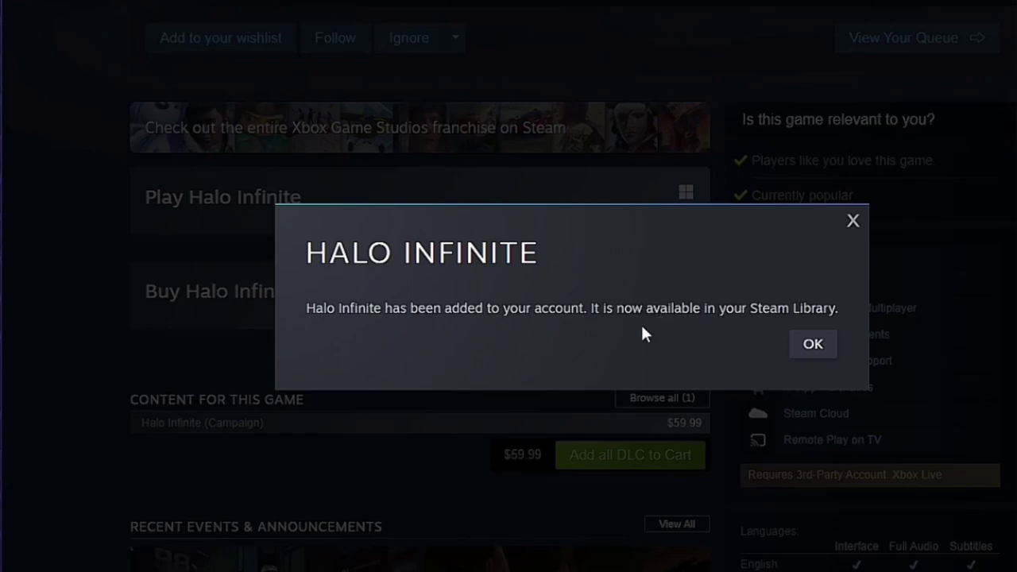
click(813, 343)
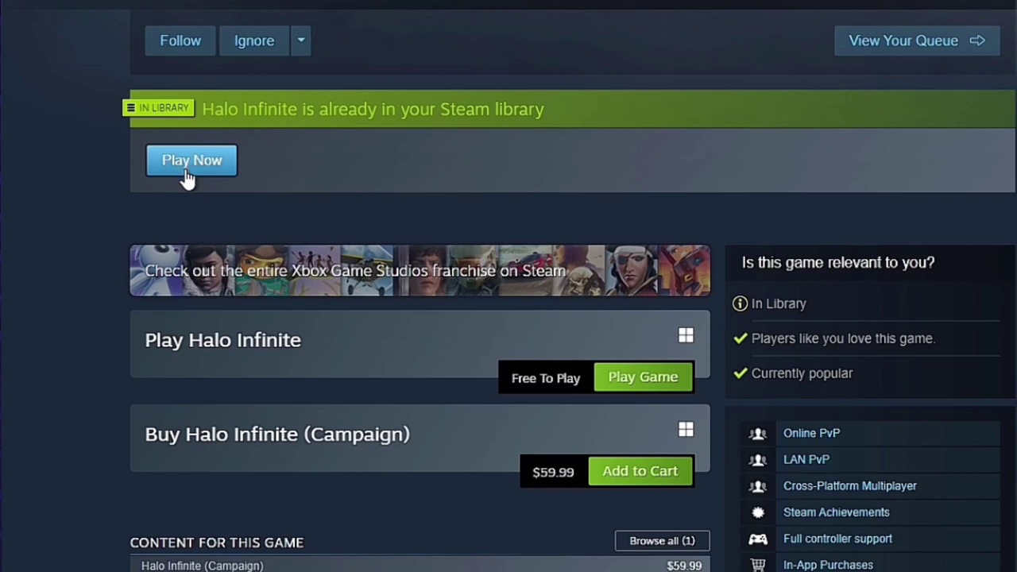
click(187, 176)
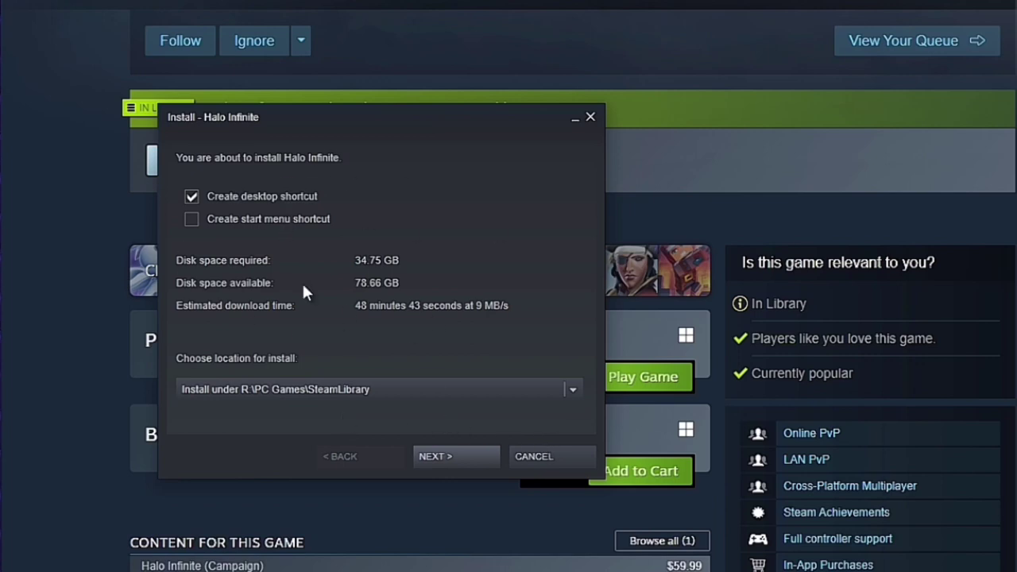
click(531, 450)
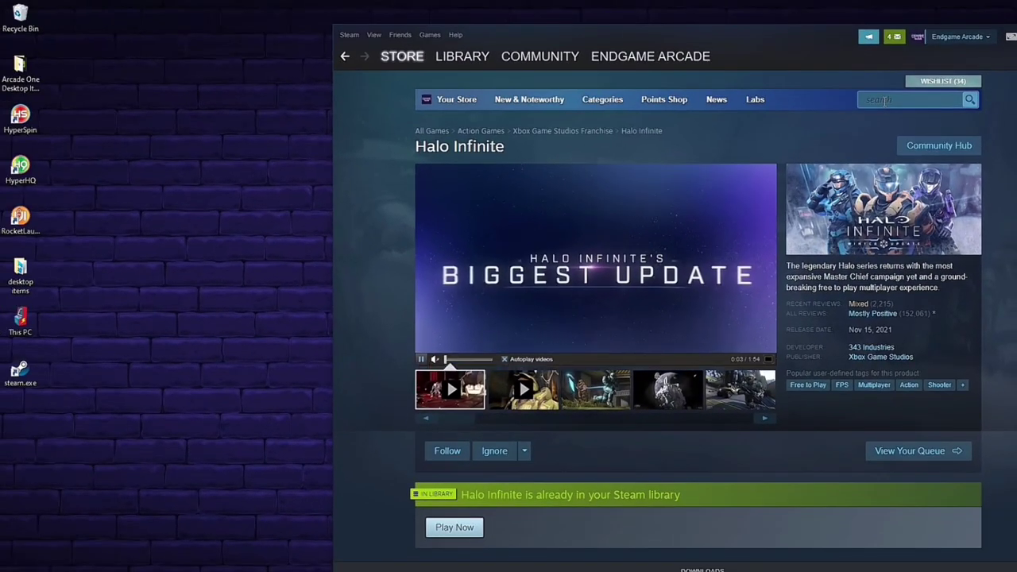
Step: Search 'Take', open The TakeOver store page and scroll down to its system requirements
click(885, 100)
text(Take)
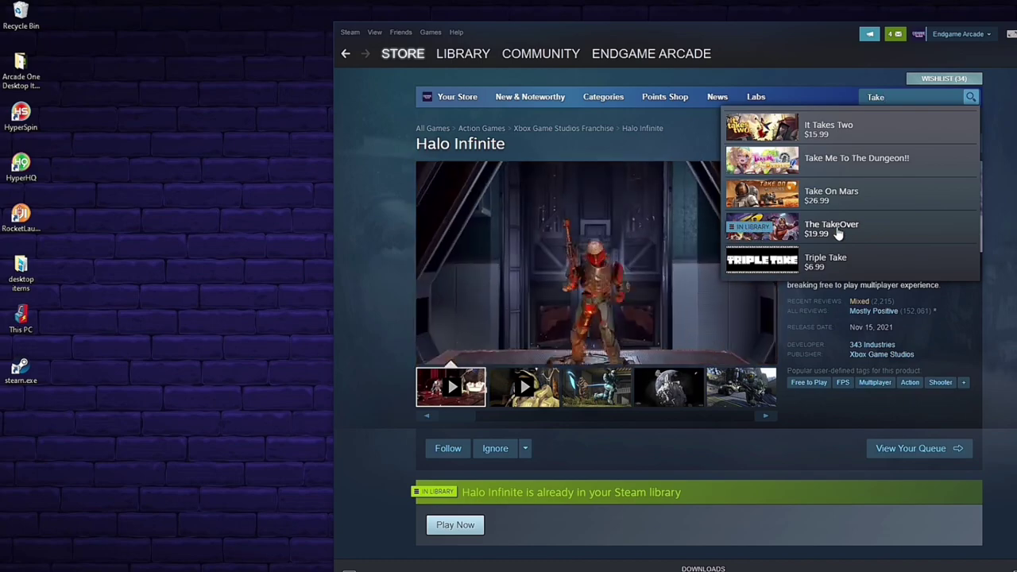
click(838, 229)
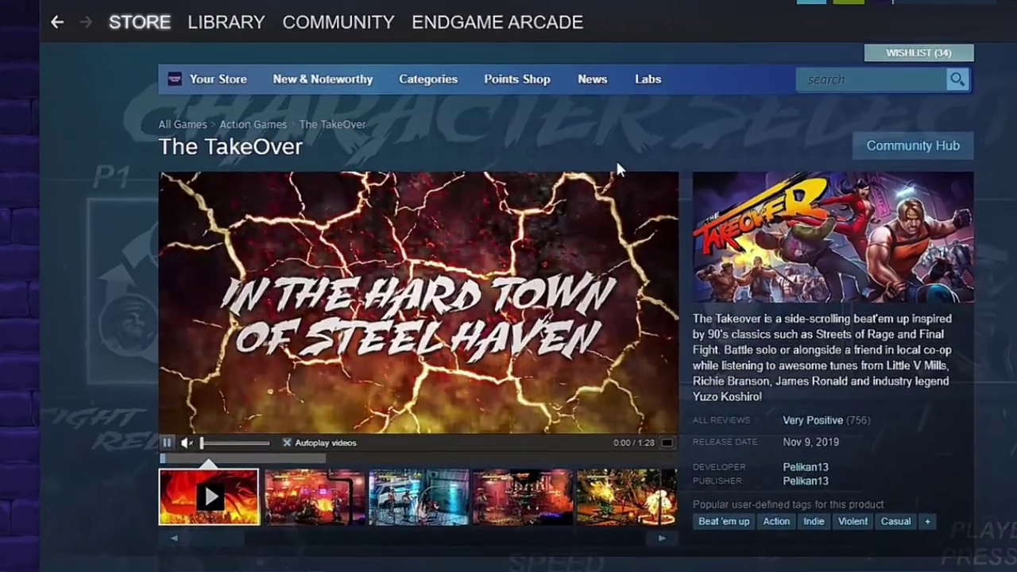
scroll(608, 159, down, 3)
scroll(601, 160, up, 3)
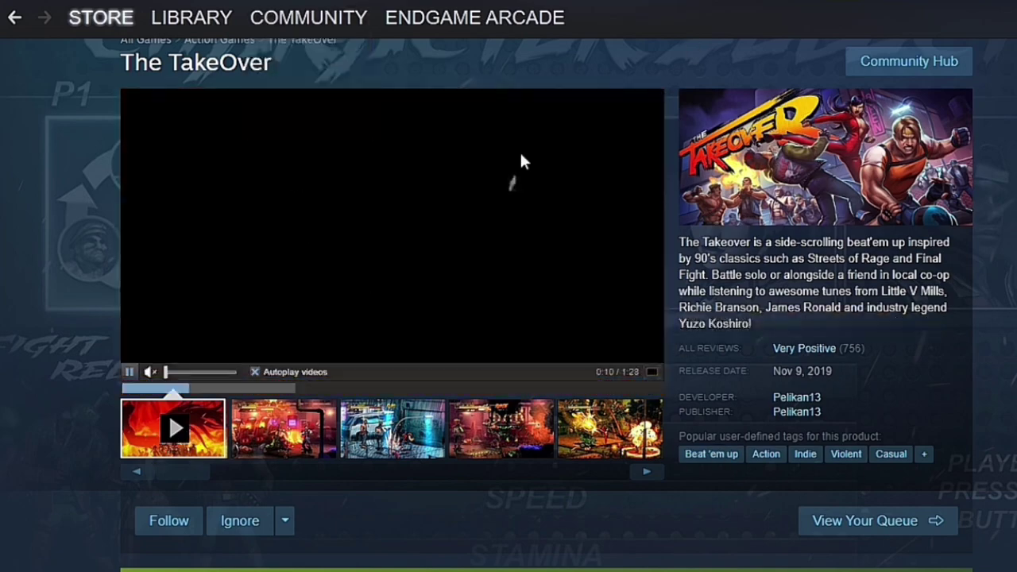
scroll(377, 534, down, 3)
scroll(377, 534, down, 8)
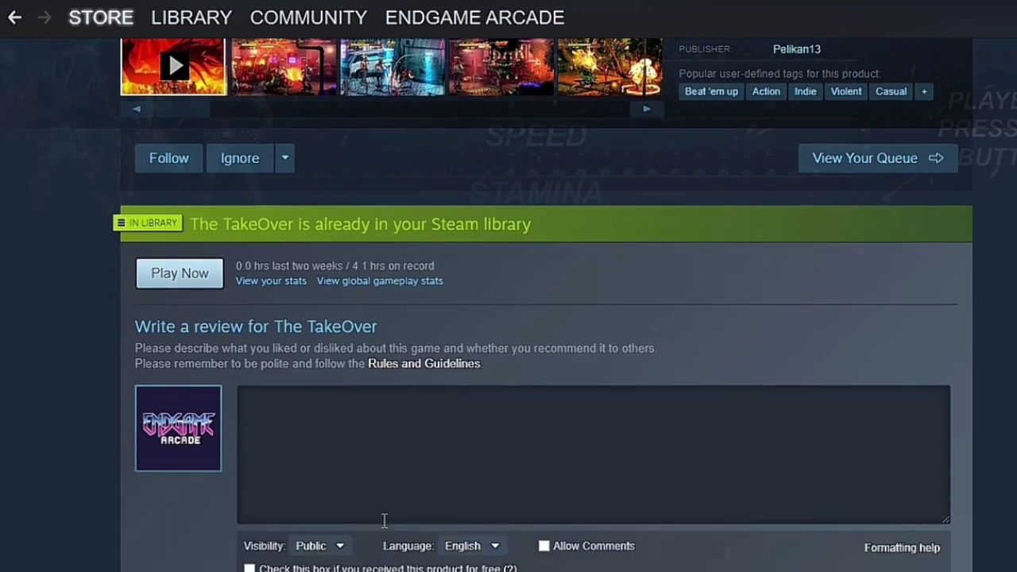
scroll(399, 503, down, 14)
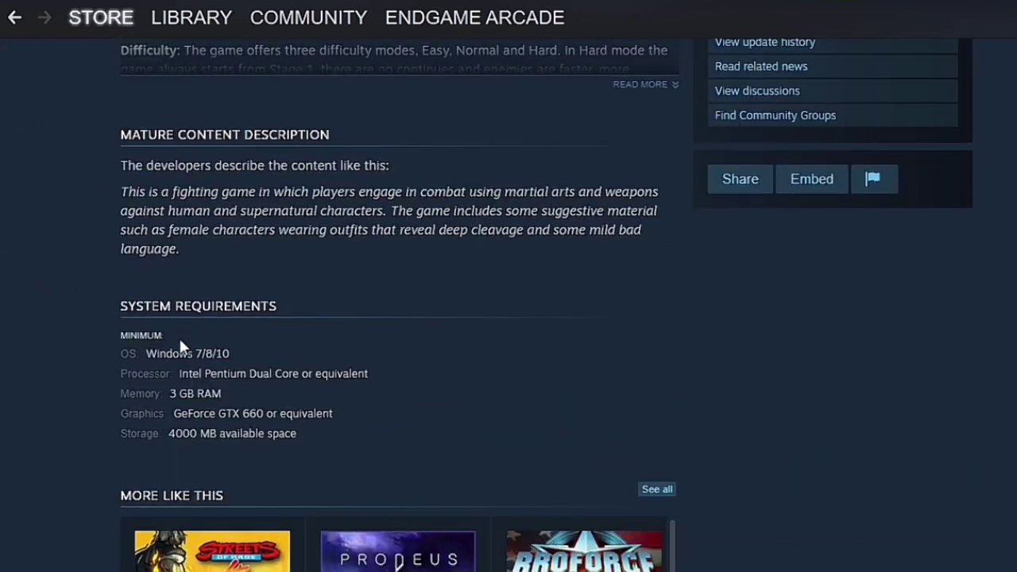
Step: Highlight the system requirements, then scroll back up and start installing The TakeOver
drag(116, 307, 228, 433)
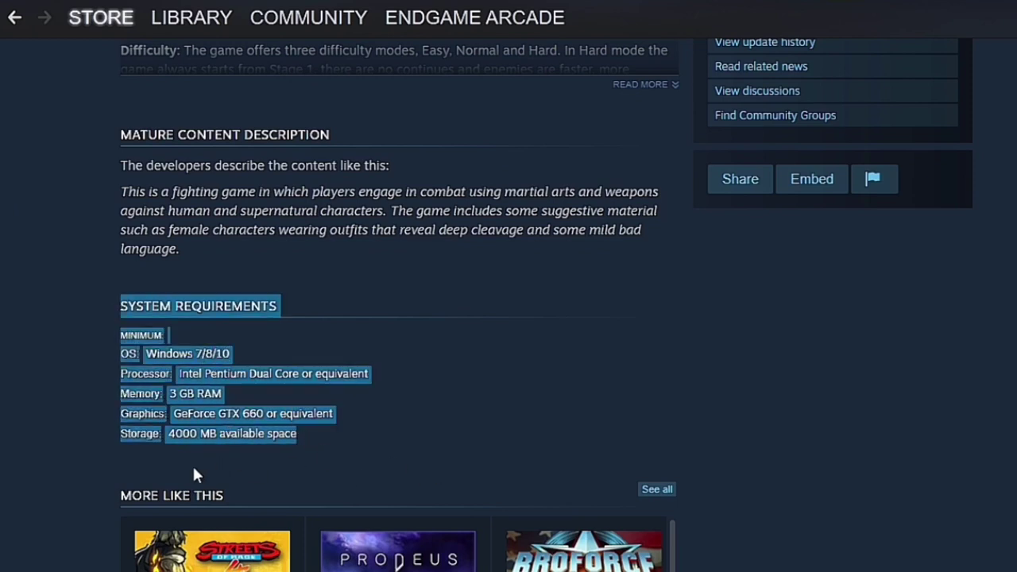
click(487, 420)
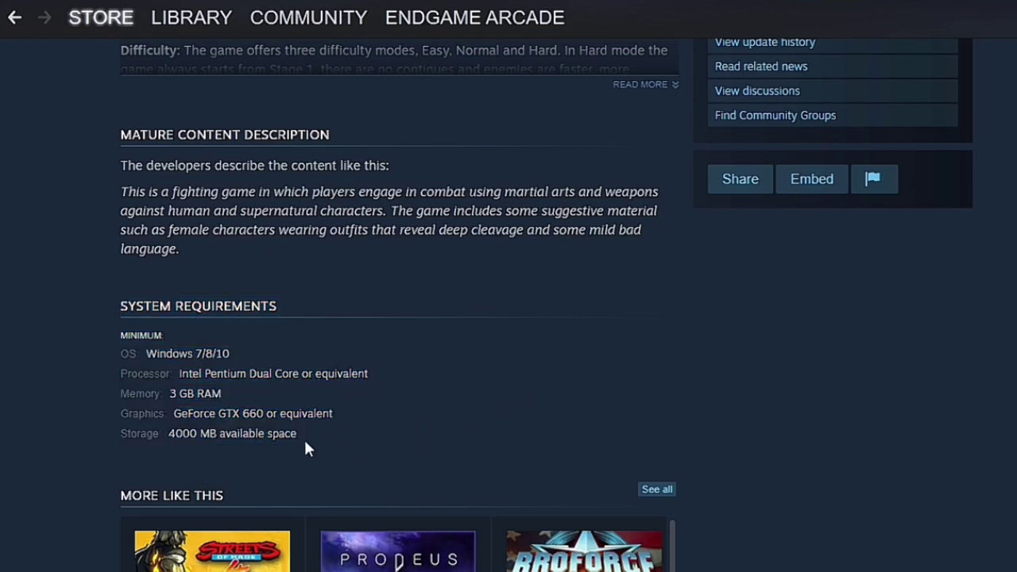
scroll(519, 398, up, 15)
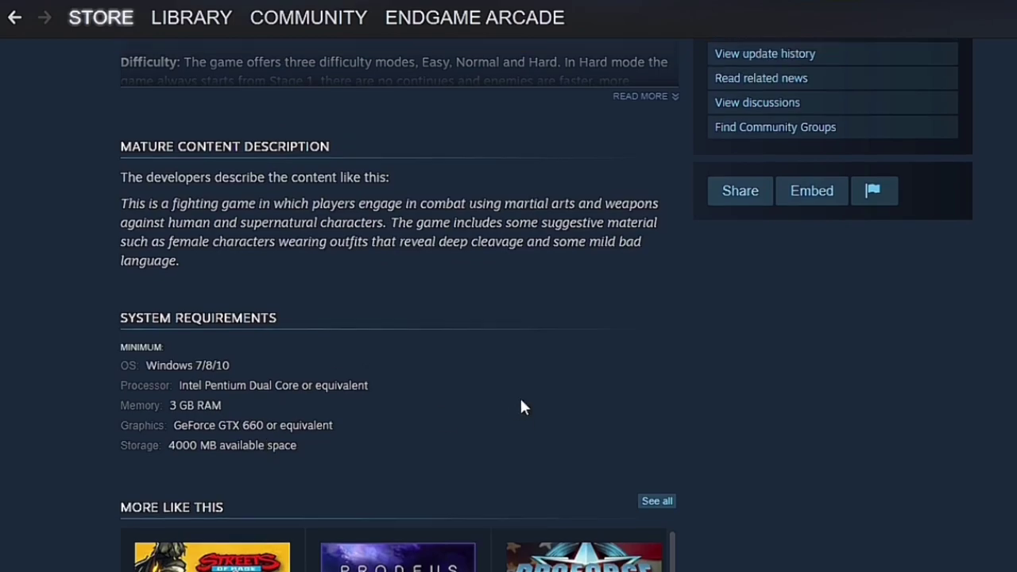
scroll(520, 397, up, 3)
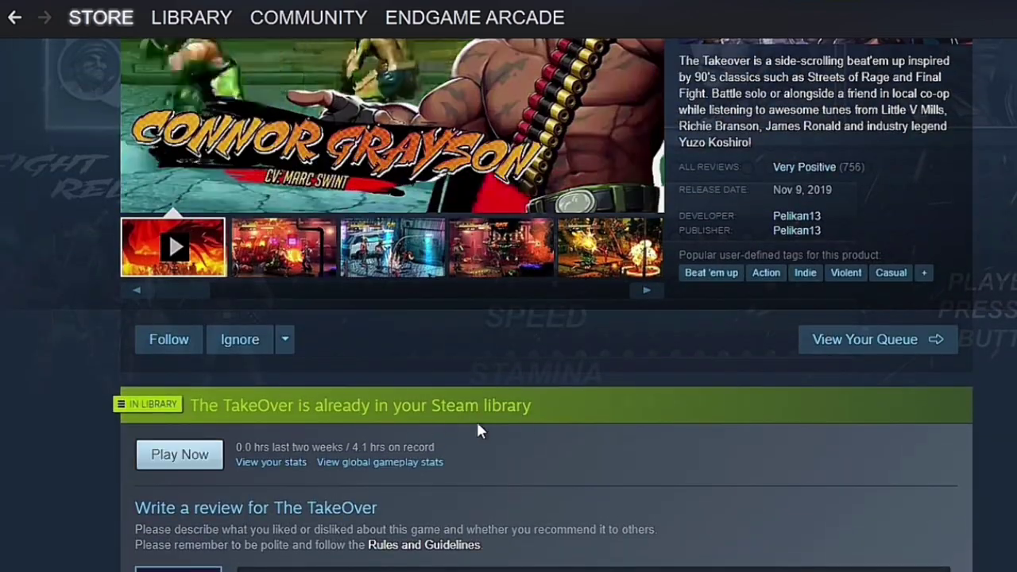
click(181, 460)
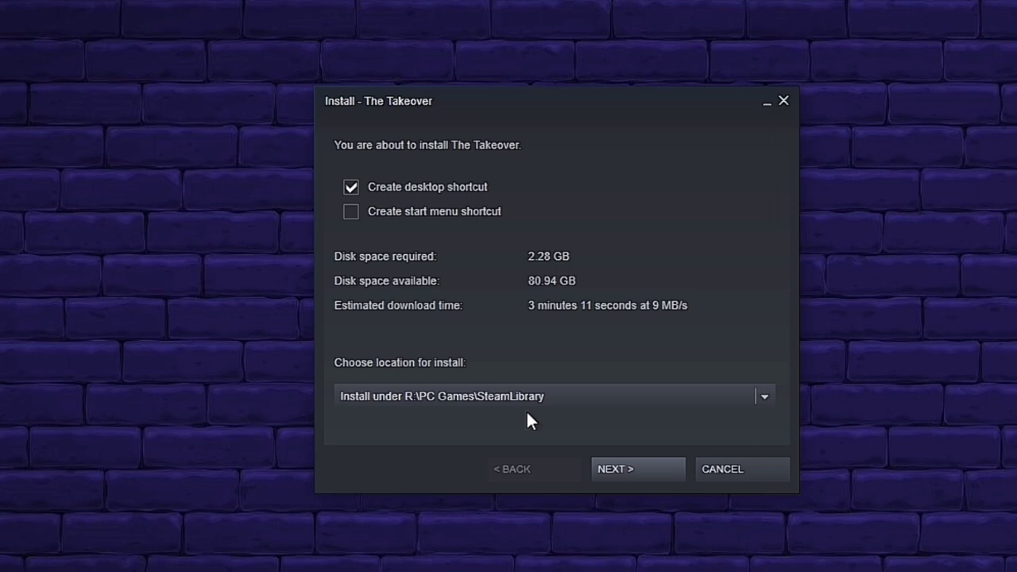
Step: Install The TakeOver to R:\PC Games\SteamLibrary and watch its progress in Downloads
click(763, 396)
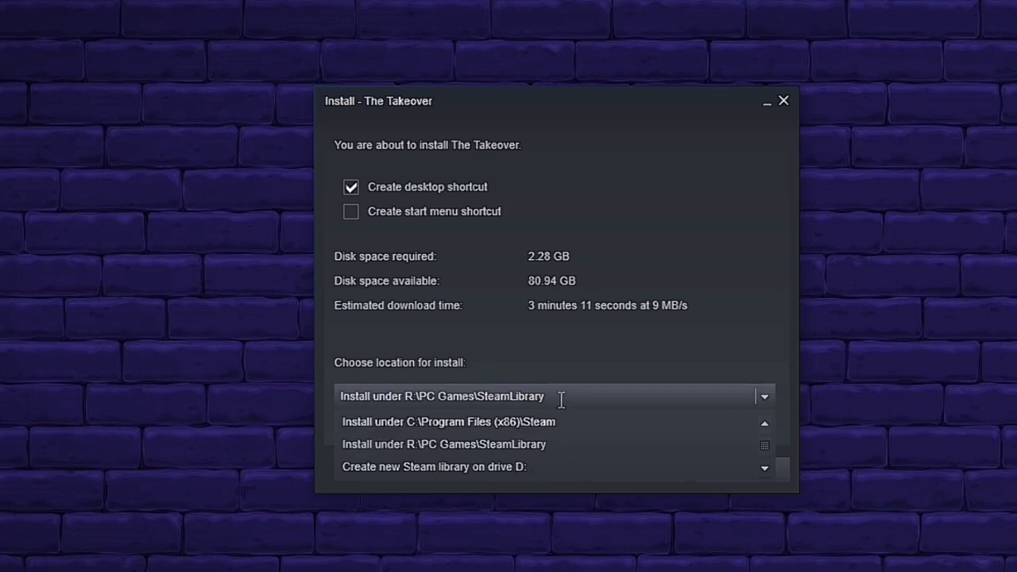
scroll(685, 436, down, 2)
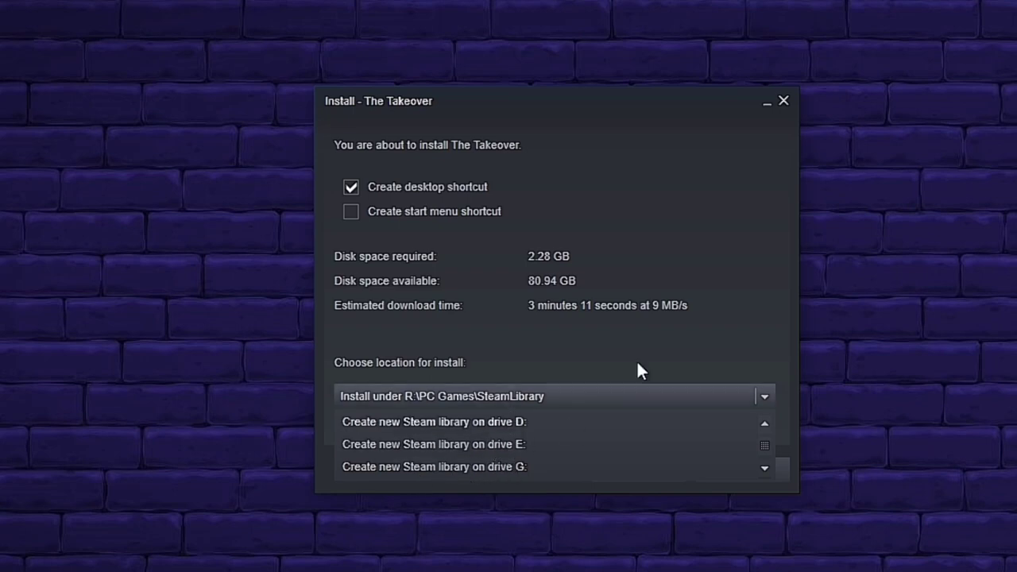
click(736, 342)
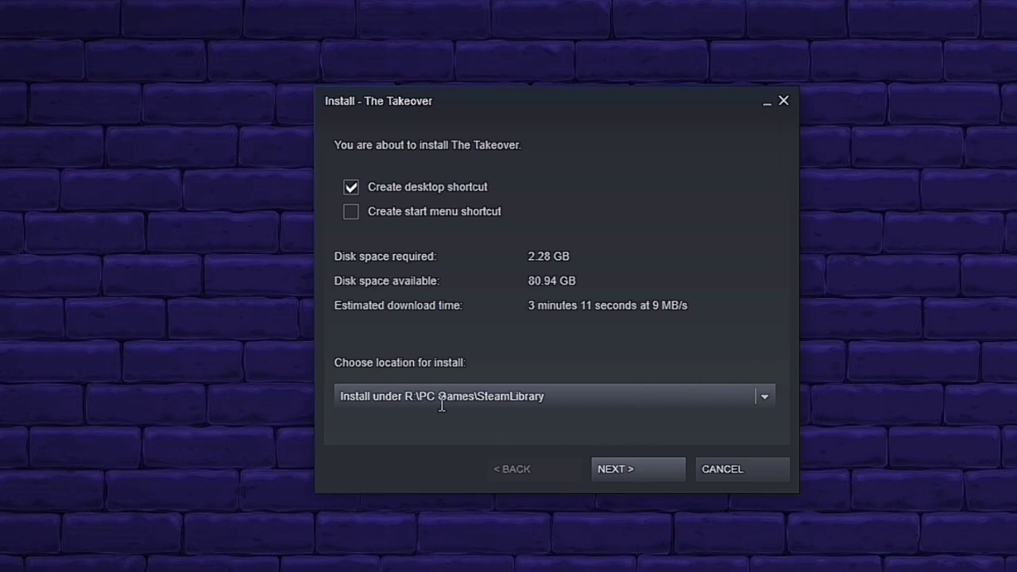
click(628, 469)
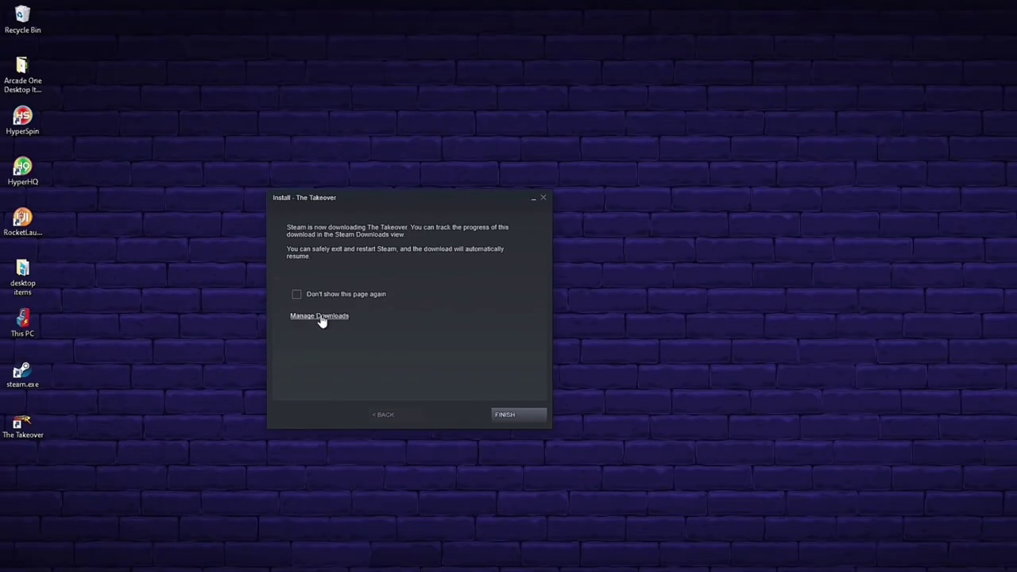
click(321, 317)
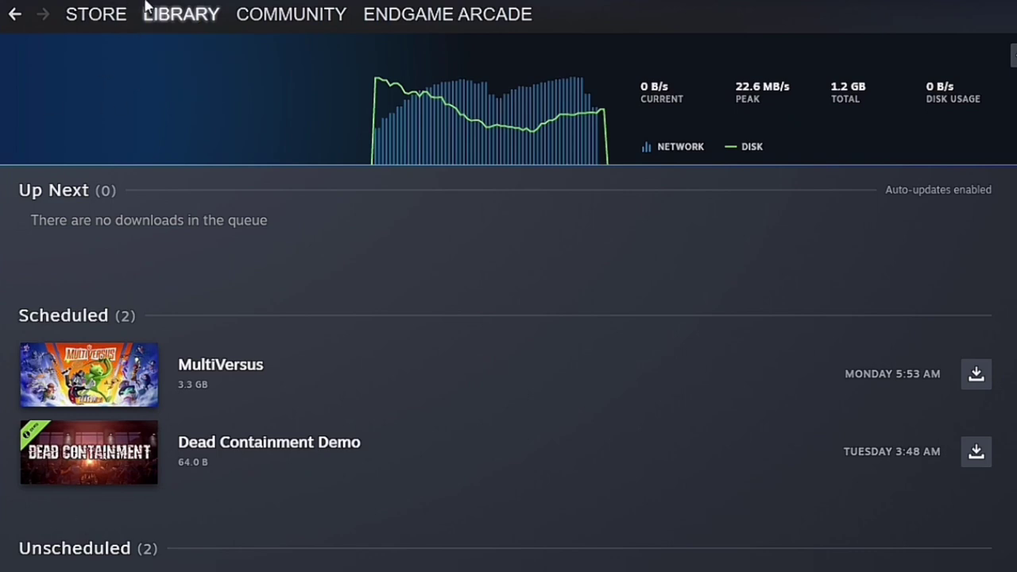
Step: Open The Takeover's page in the Steam Library and press PLAY
mouse_move(169, 19)
click(159, 35)
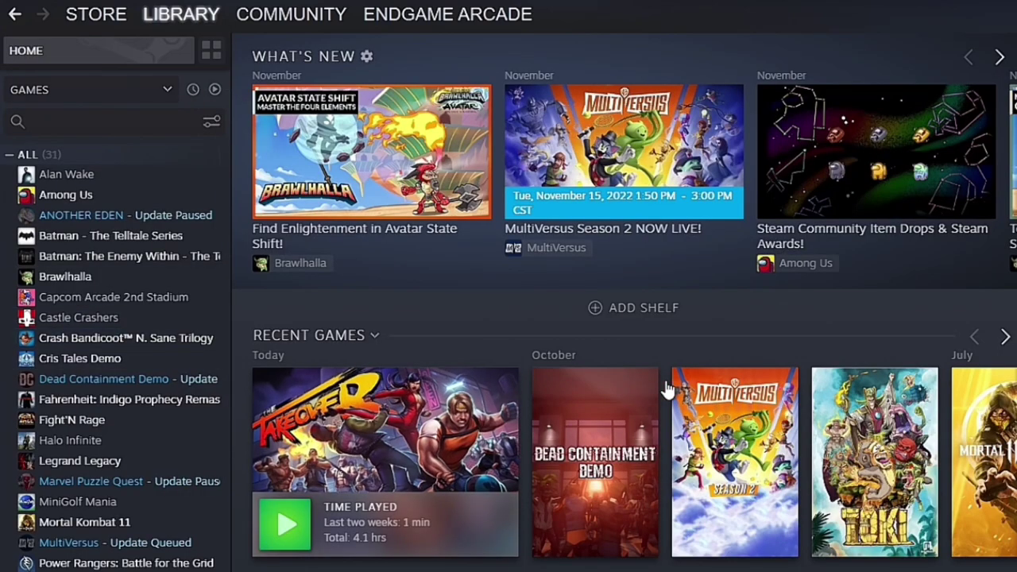
mouse_move(294, 459)
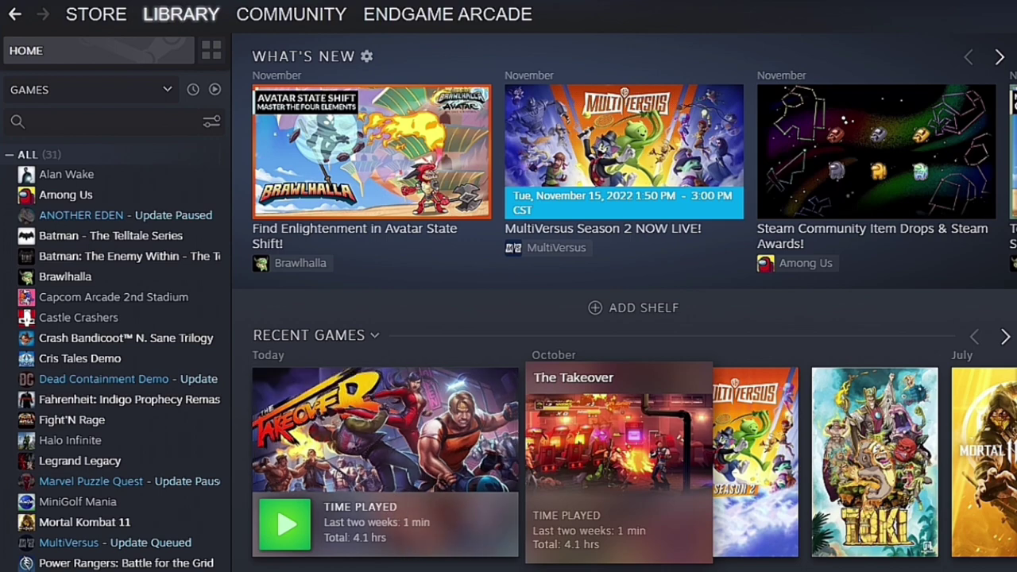
scroll(95, 557, down, 1)
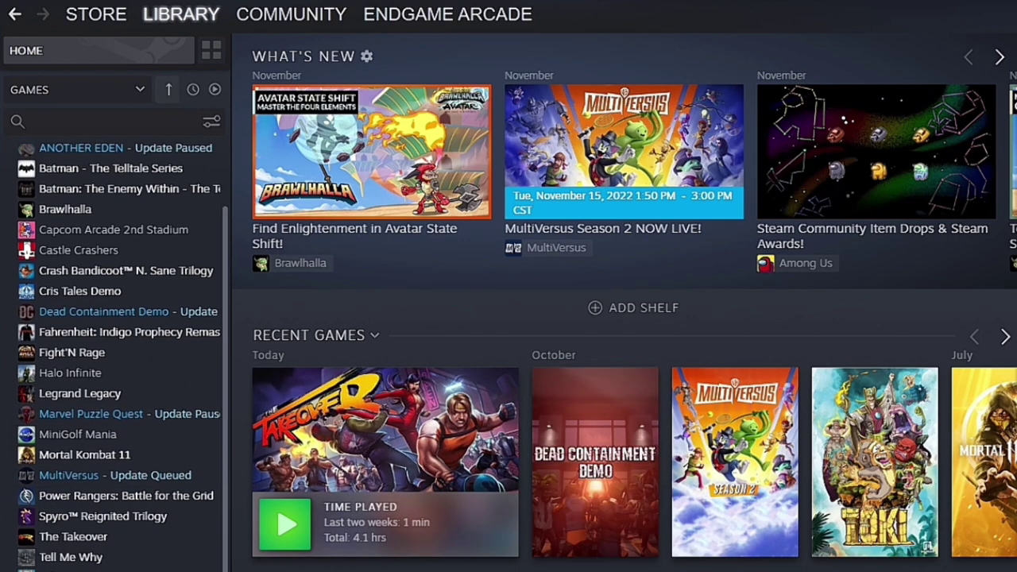
click(60, 537)
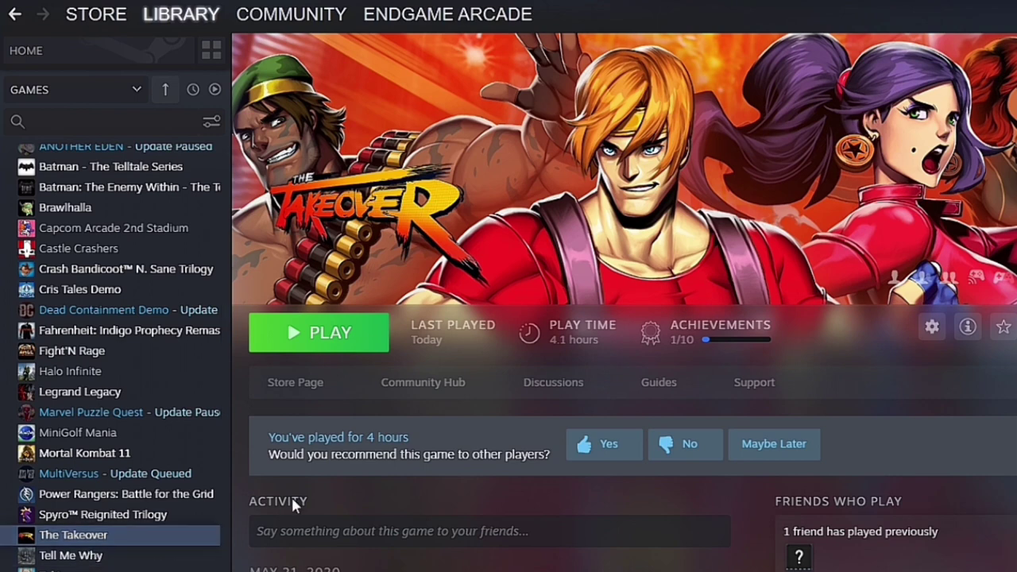
click(327, 334)
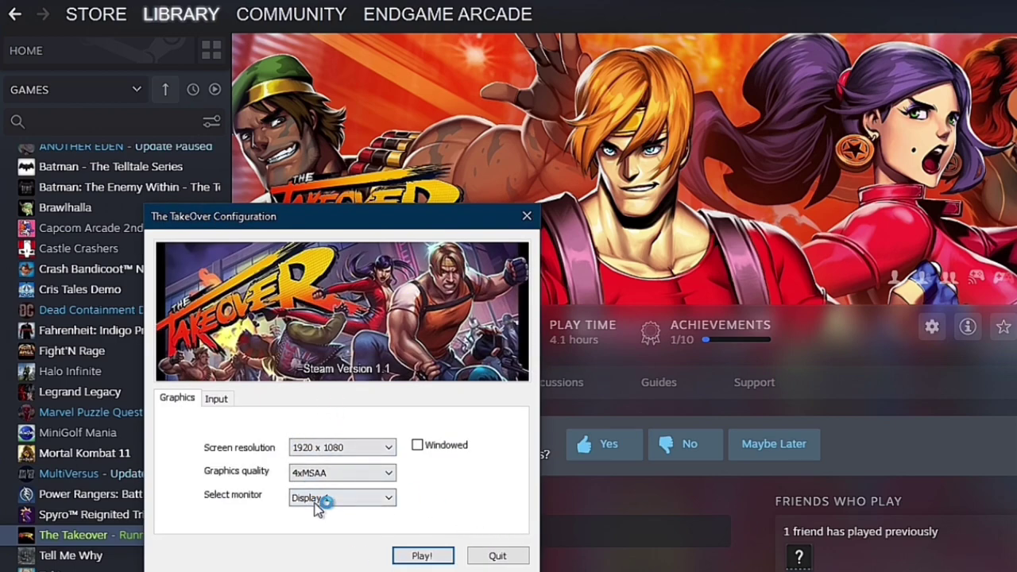
Step: Review the Input tab in the configuration window and start the game with current settings
click(222, 402)
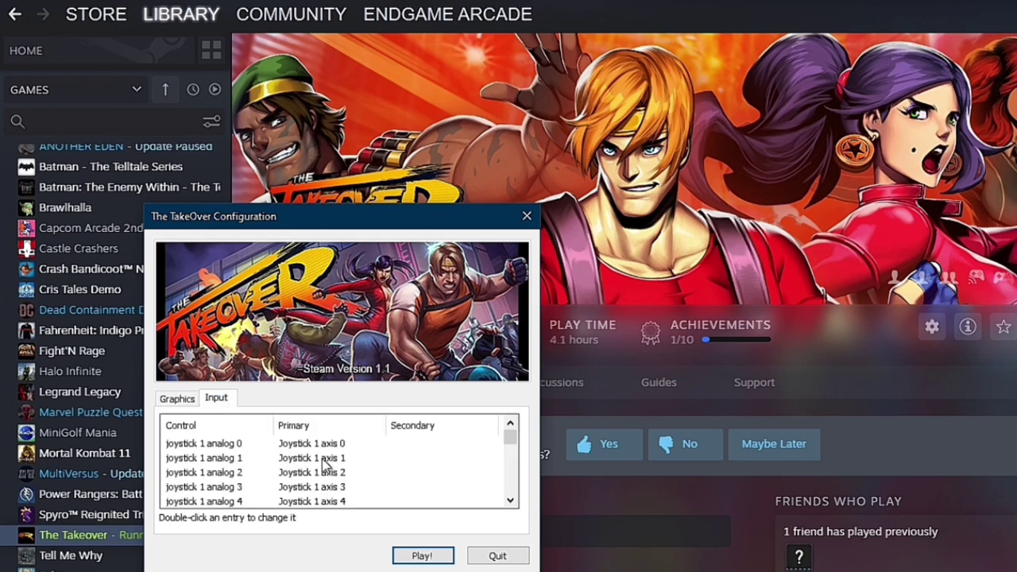
scroll(325, 464, down, 5)
scroll(325, 465, up, 2)
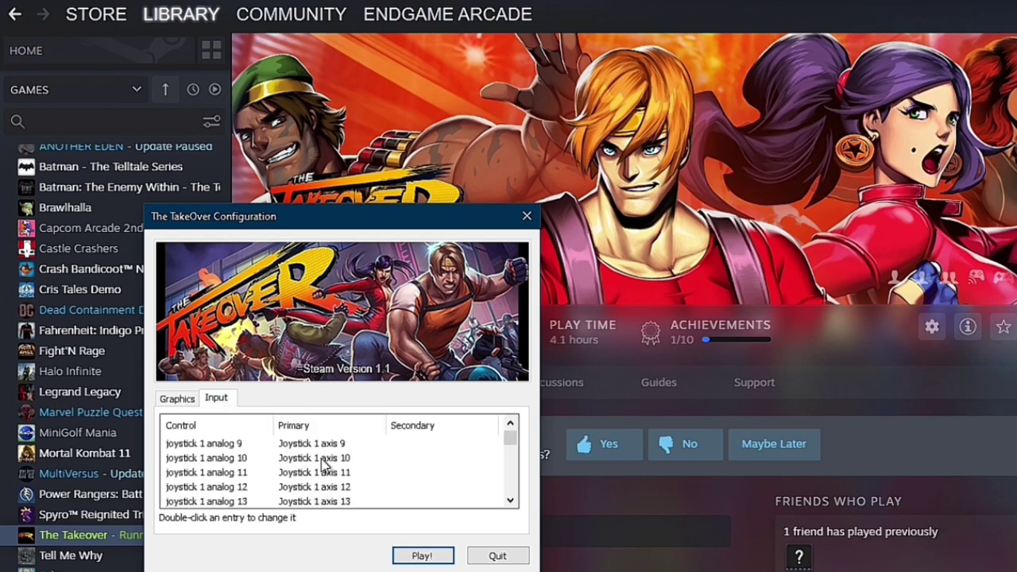
scroll(326, 468, up, 3)
click(420, 556)
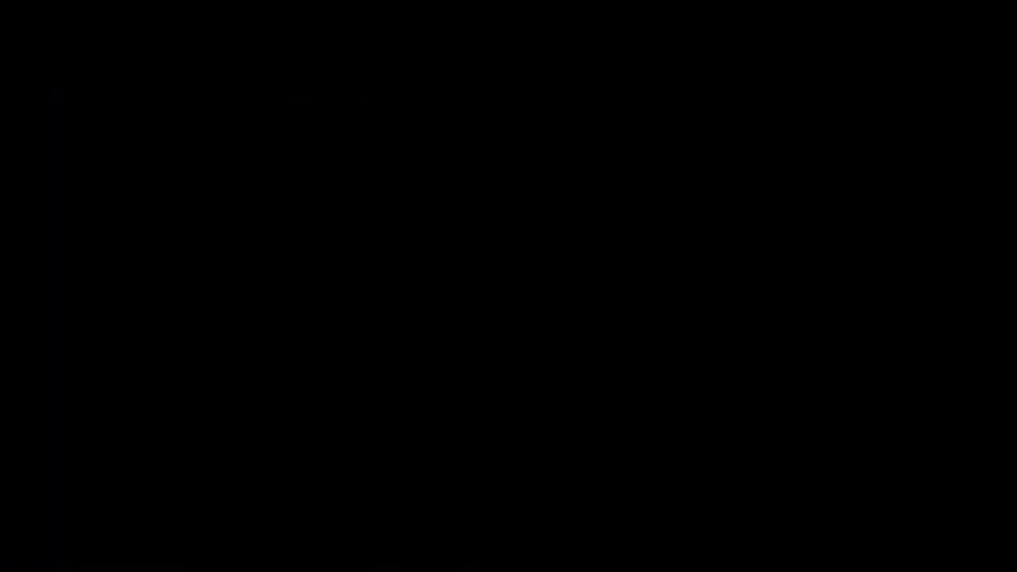
Step: Press Enter at the title prompt to reach The TakeOver's main menu
key(Return)
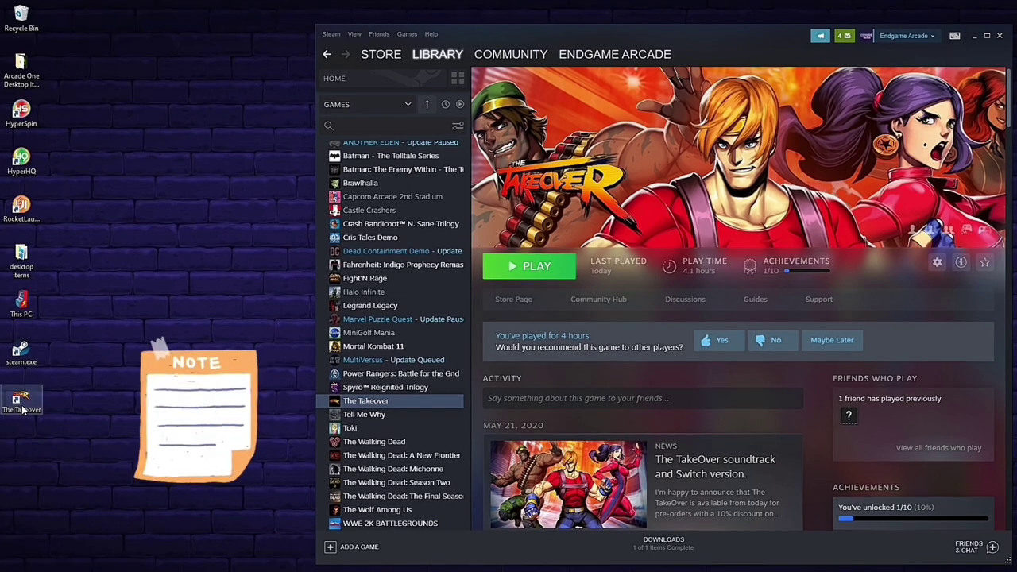
Step: View the desktop shortcut's properties and launch URL, then reopen The Takeover's library page
right_click(22, 403)
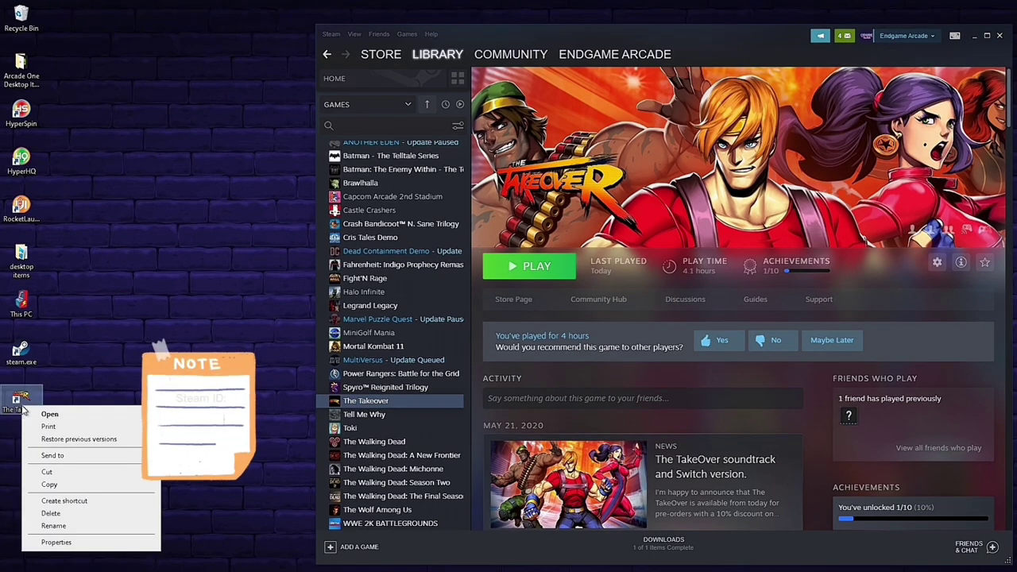
click(75, 543)
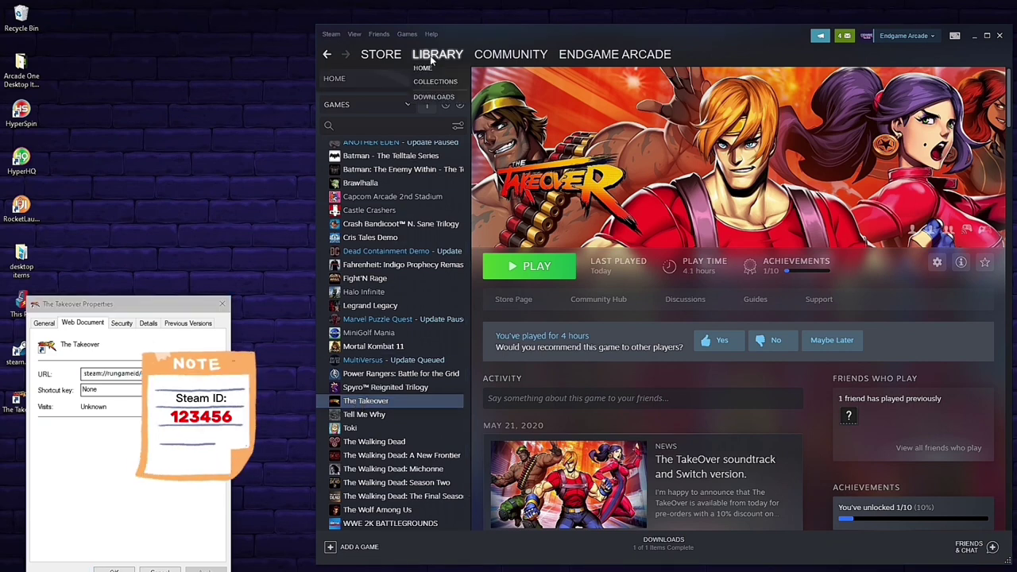
click(435, 55)
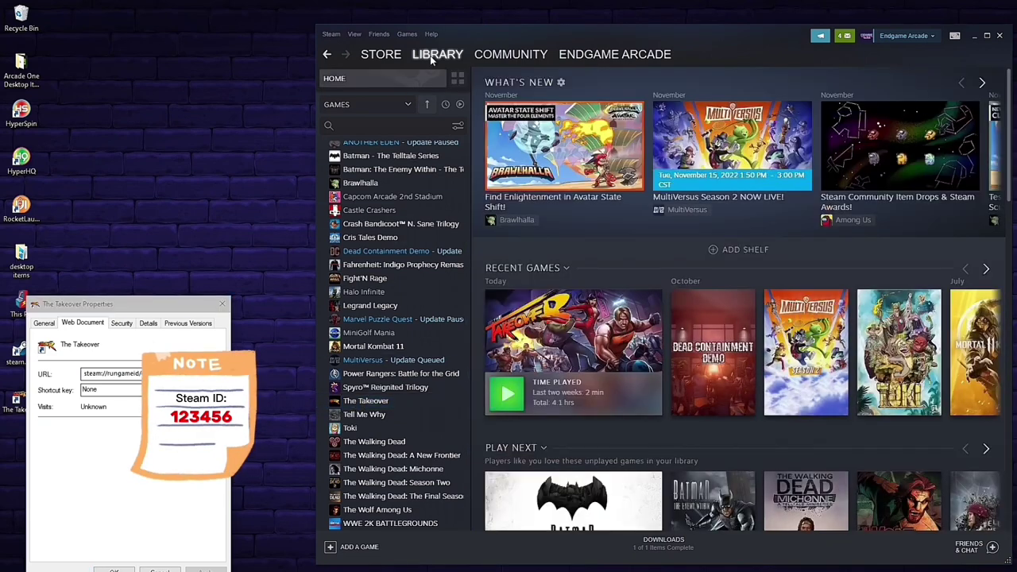
click(359, 403)
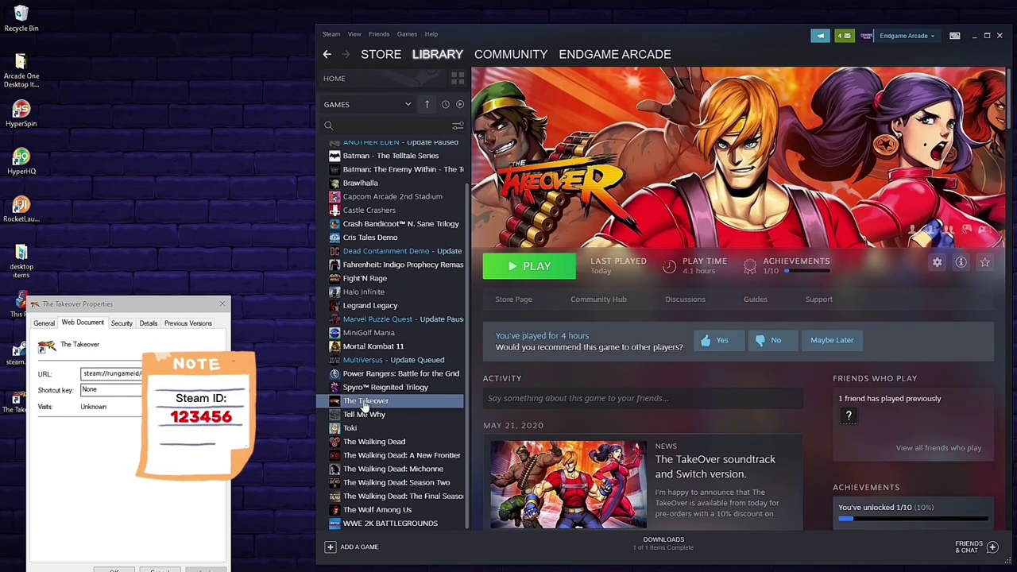
Step: Browse The Takeover's local files and select The TakeOver.exe as the game executable
right_click(367, 405)
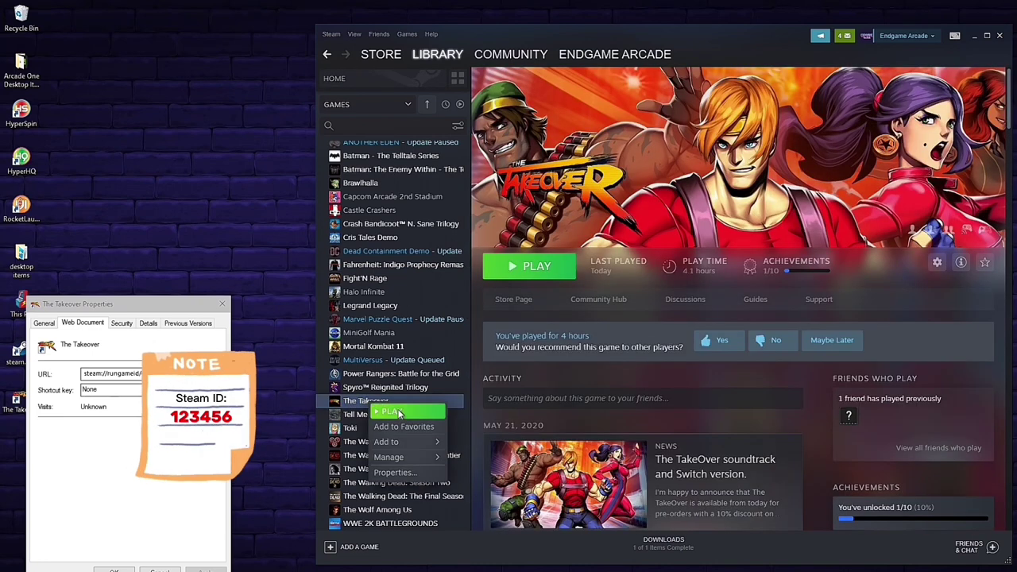
mouse_move(411, 464)
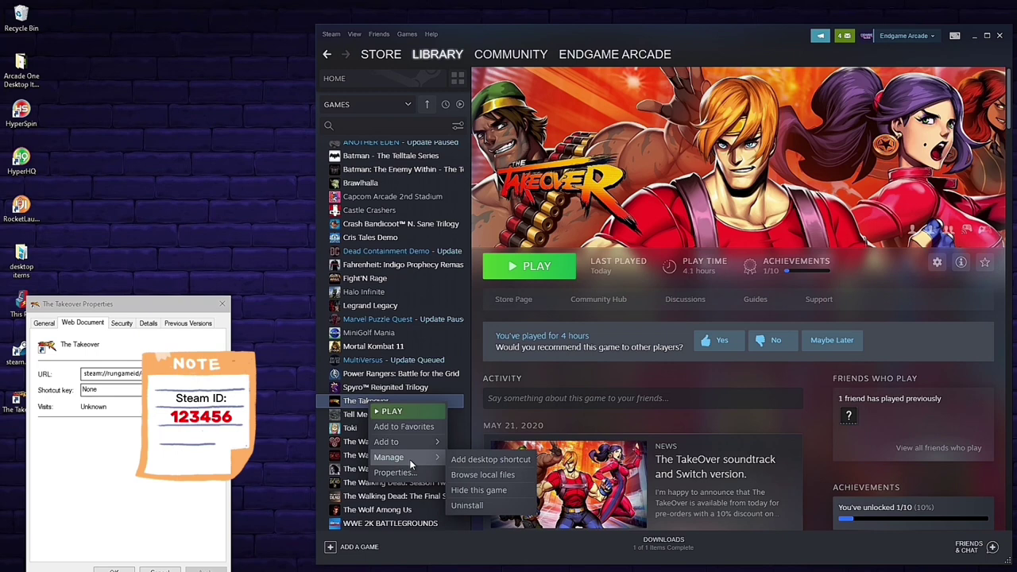
click(487, 476)
right_click(361, 404)
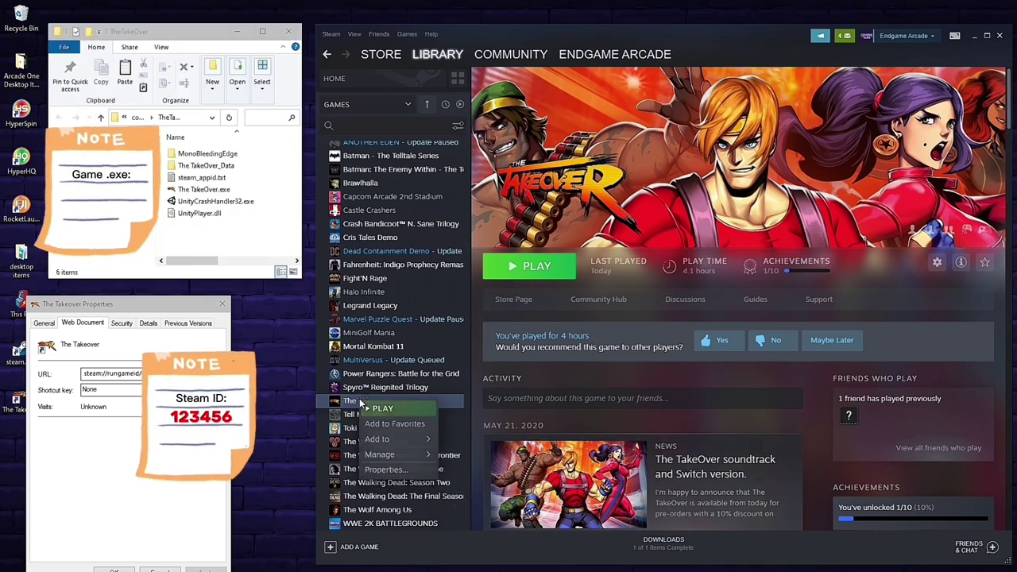
mouse_move(384, 459)
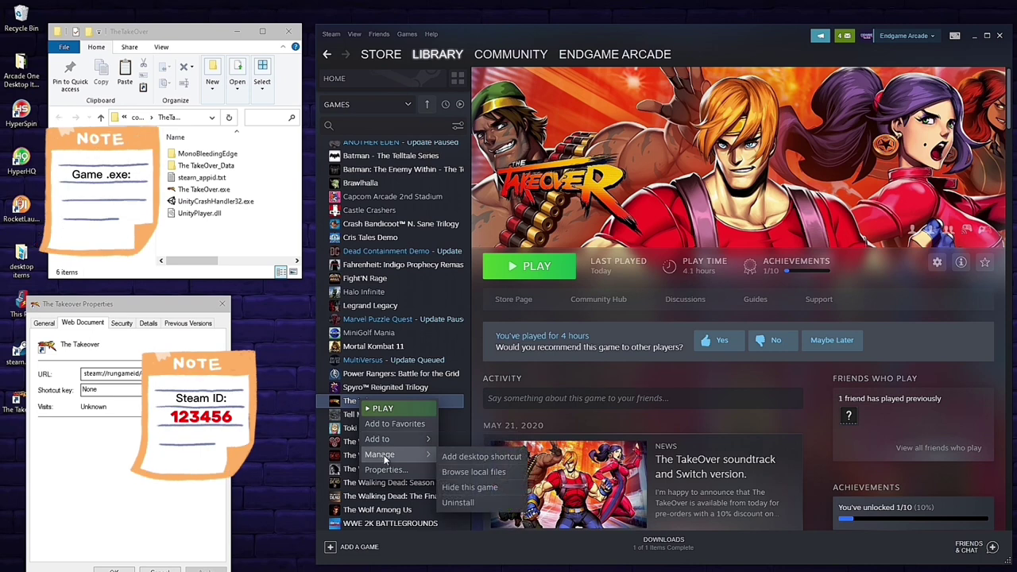
click(469, 472)
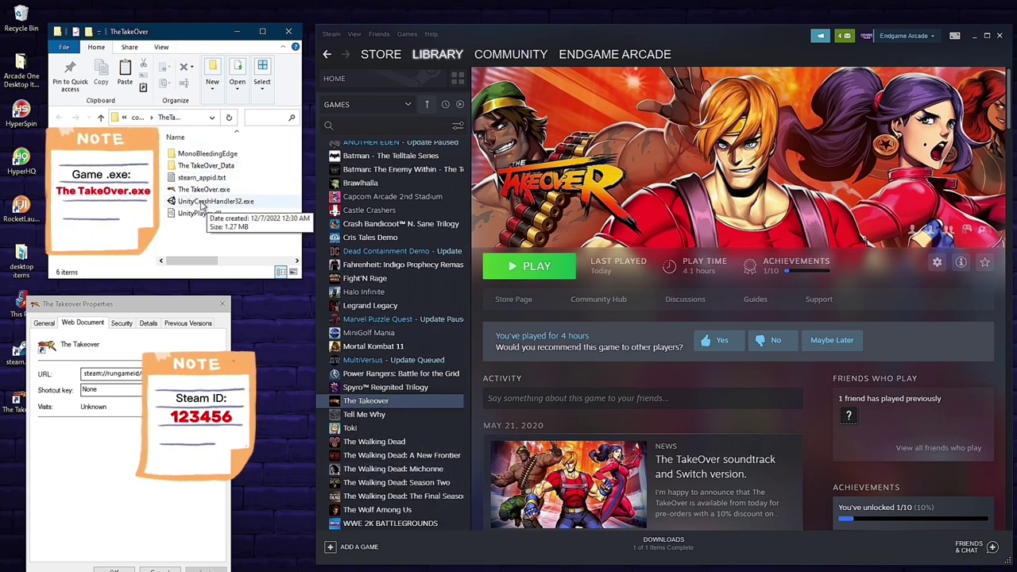
click(208, 190)
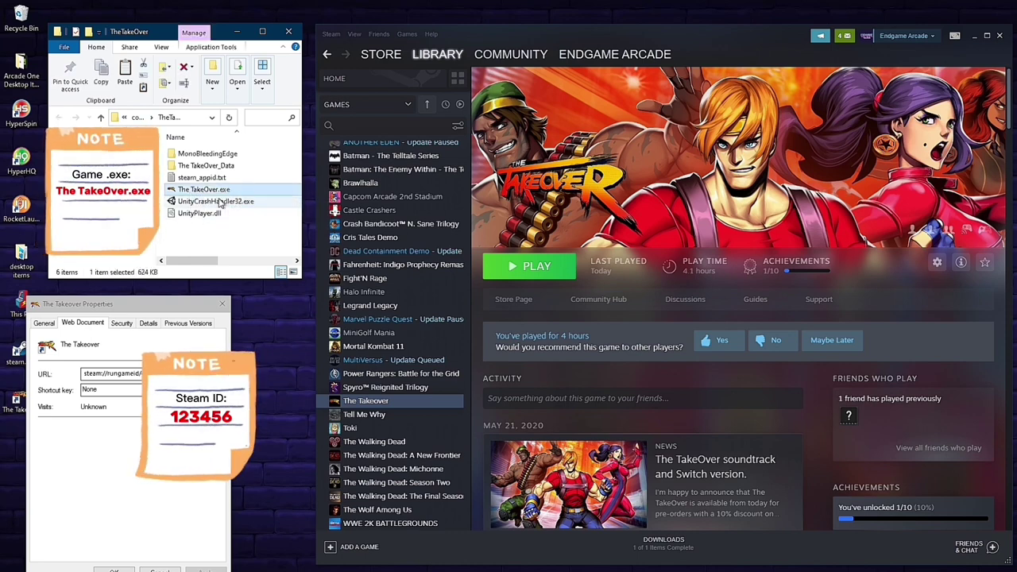
click(221, 202)
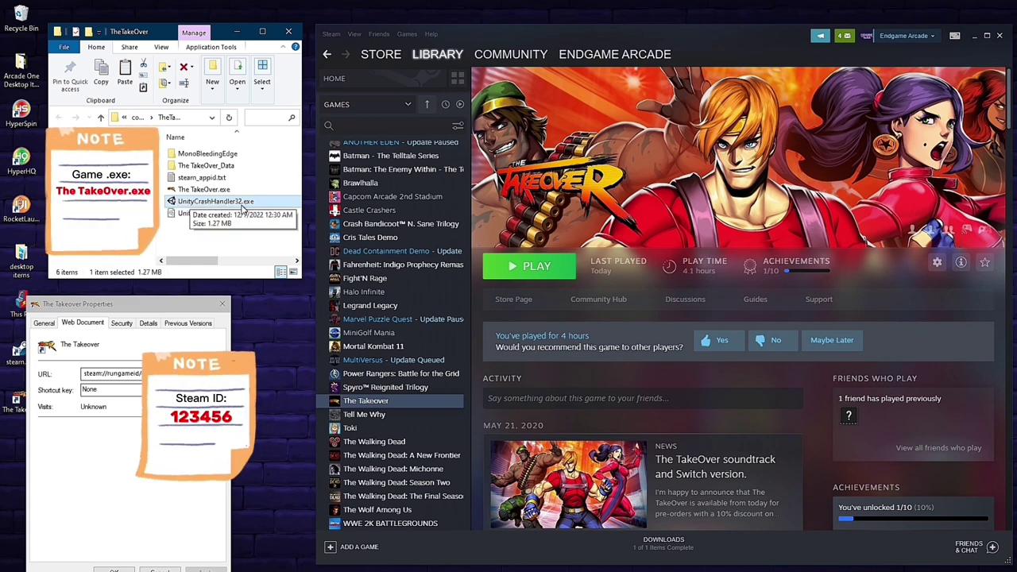
click(191, 190)
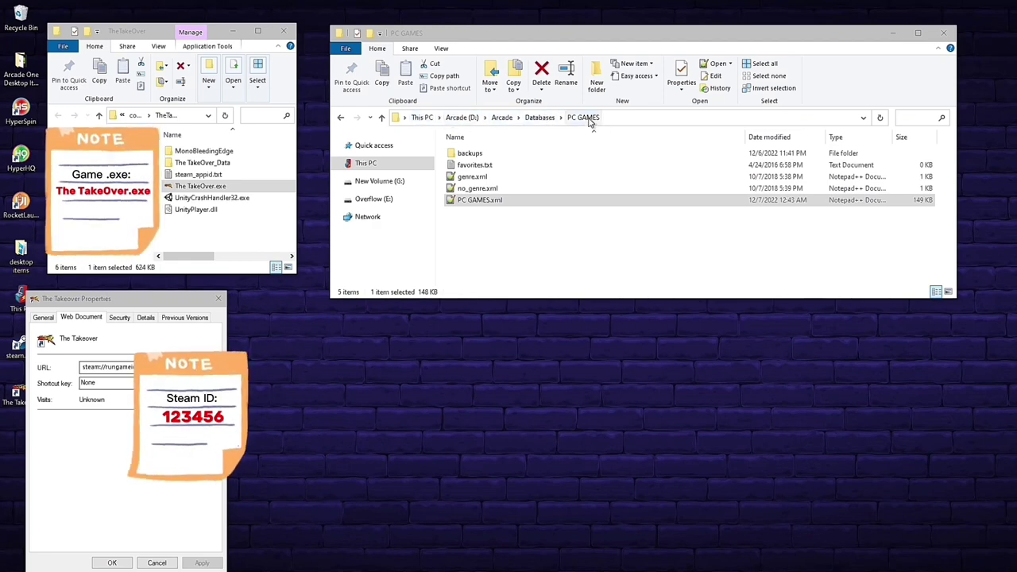
Step: Duplicate PC GAMES.xml in the database folder and name the copy PC GAMES - BAK.xml
click(476, 204)
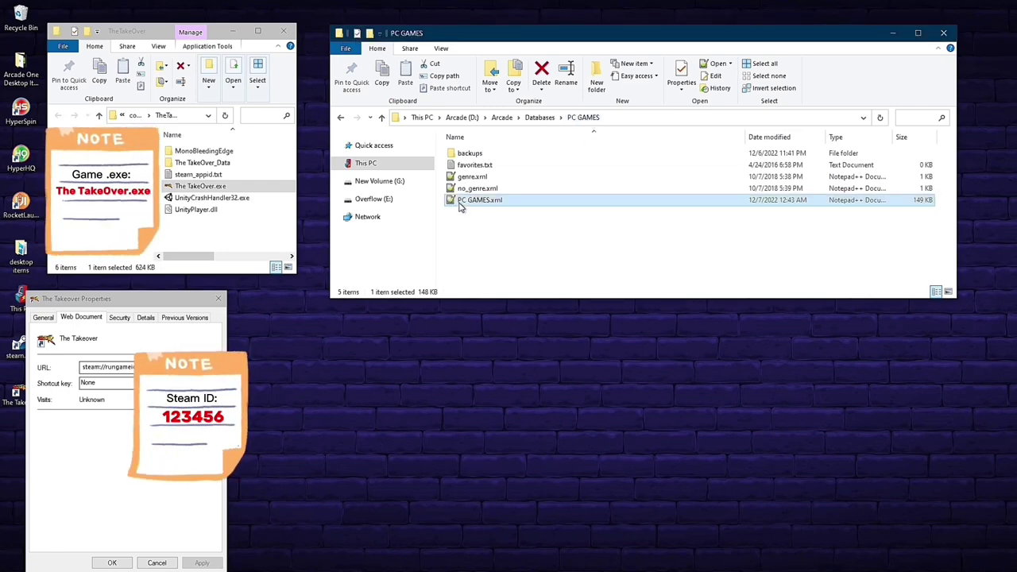
right_click(452, 201)
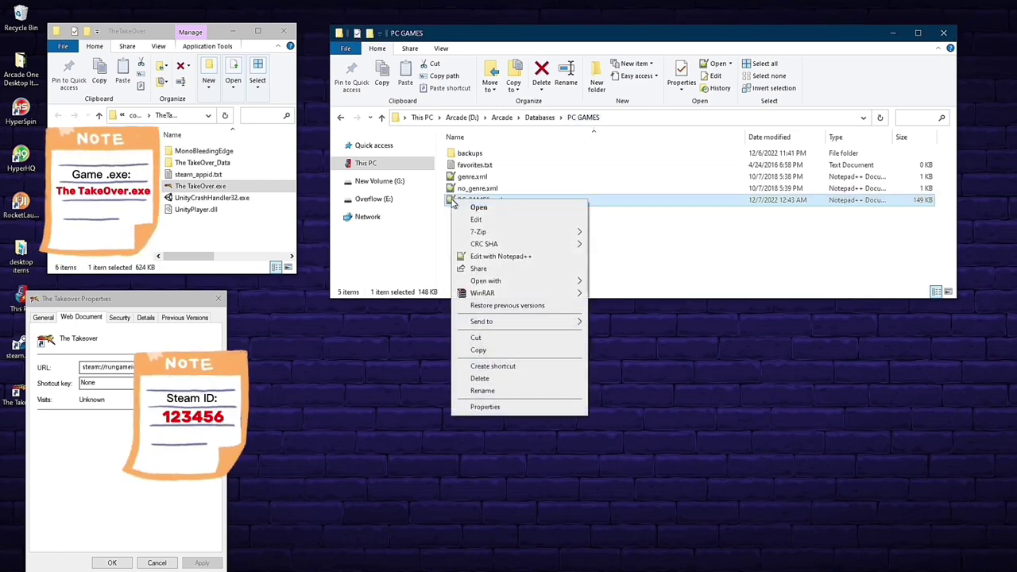
click(480, 352)
right_click(485, 235)
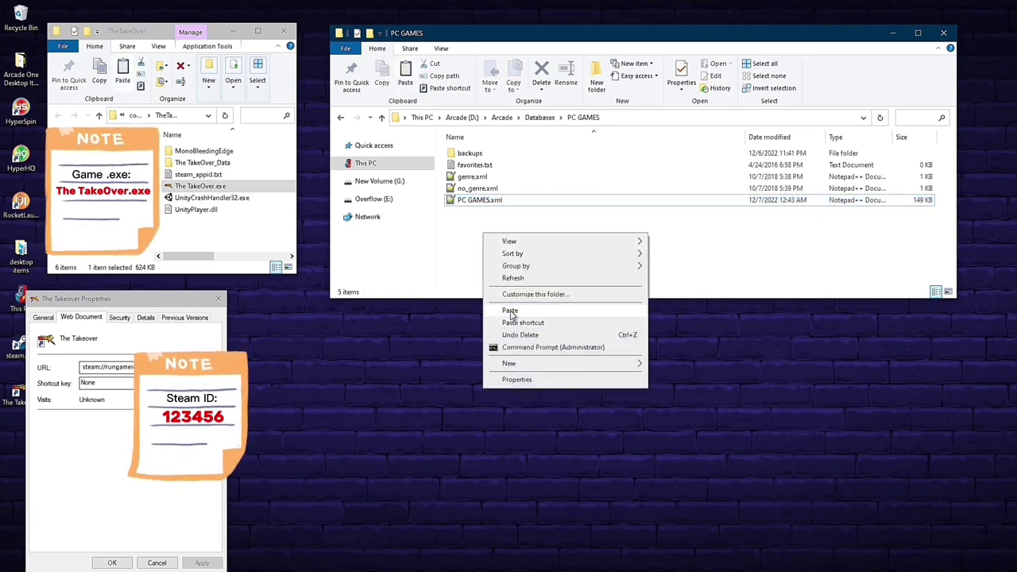
click(510, 310)
key(F2)
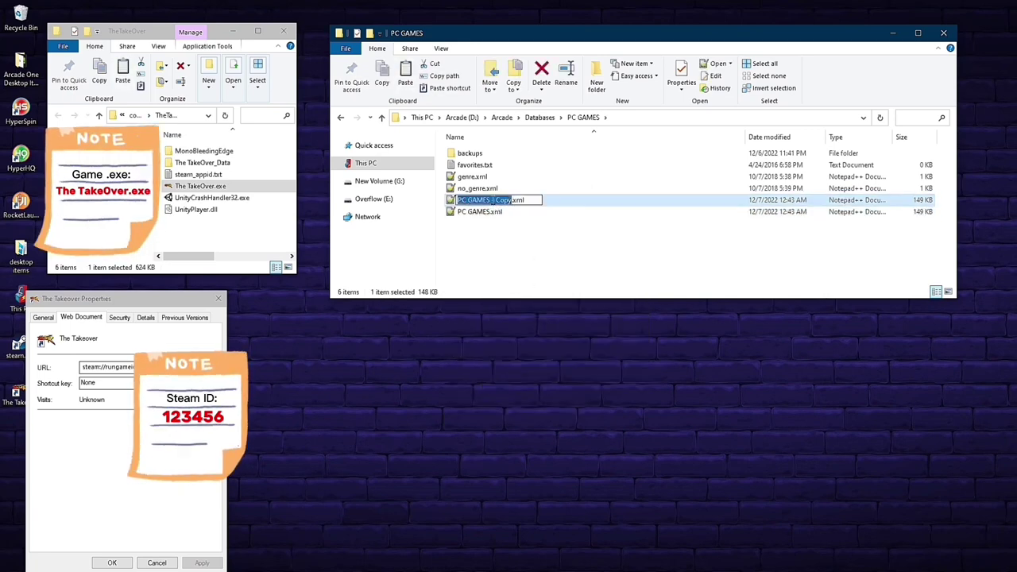
key(Right)
key(BackSpace)
key(BackSpace)
key(BackSpace)
key(BackSpace)
text(BAK)
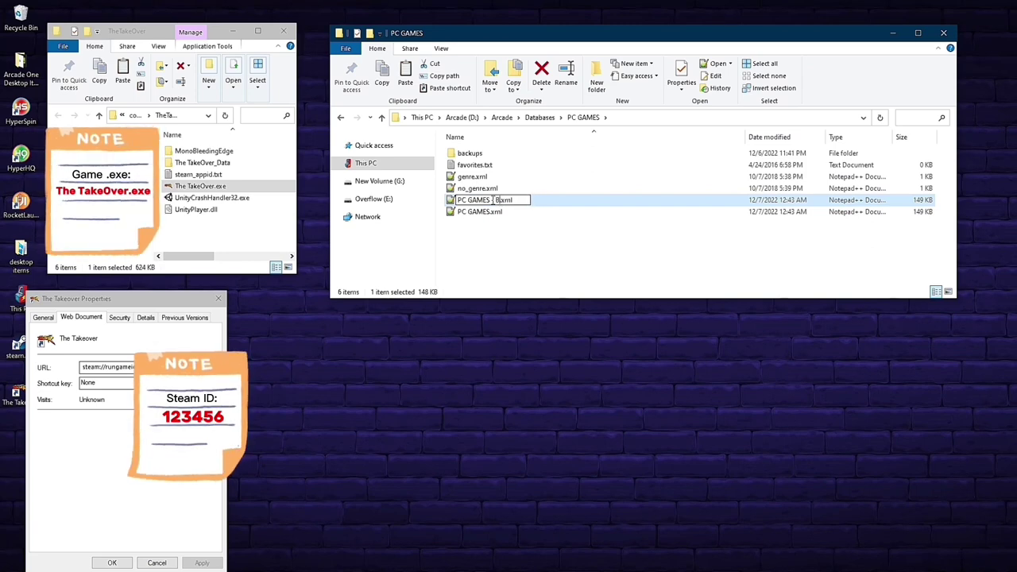
key(Return)
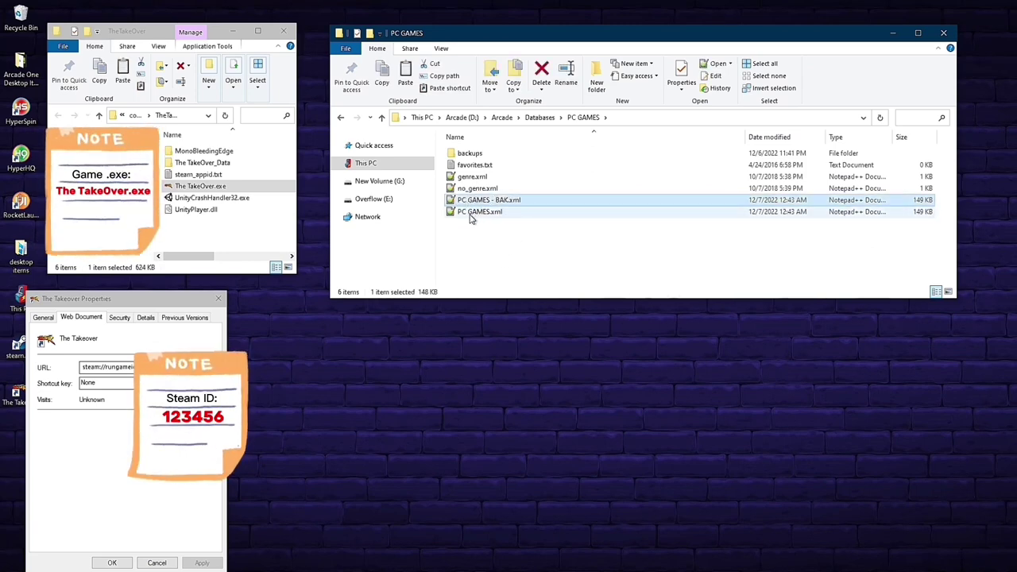
Step: Delete the current PC GAMES.xml and rename PC GAMES - BAK.xml back to PC GAMES.xml
click(471, 217)
right_click(469, 215)
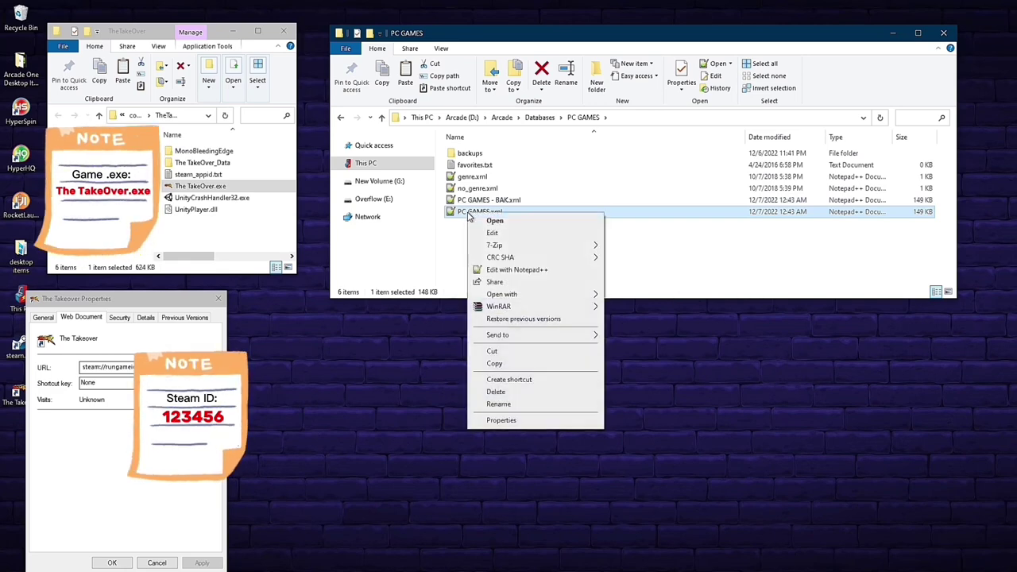
click(496, 391)
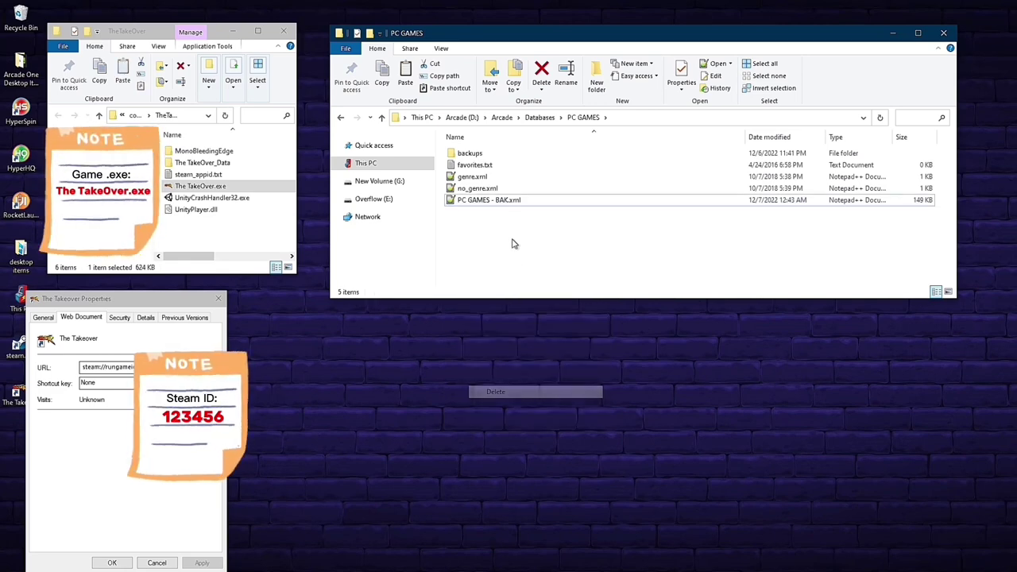
click(474, 202)
click(475, 202)
key(Right)
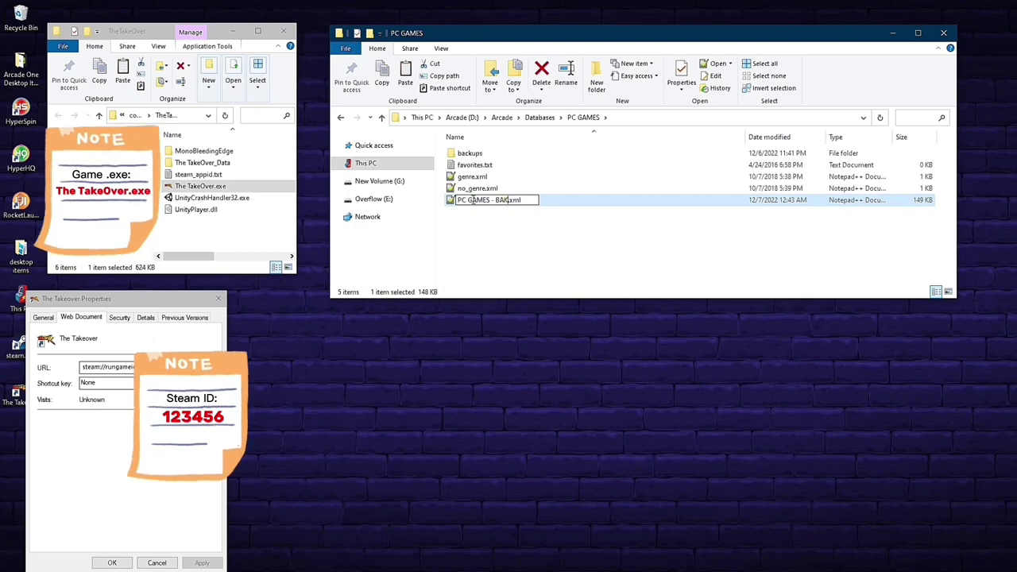
key(BackSpace)
key(BackSpace)
key(BackSpace)
key(BackSpace)
key(BackSpace)
key(BackSpace)
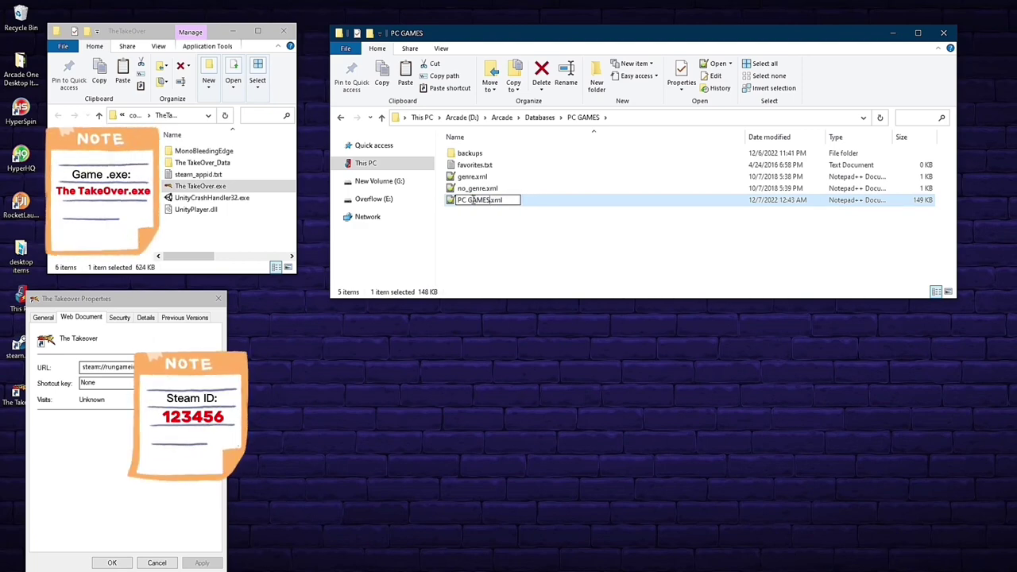
click(543, 259)
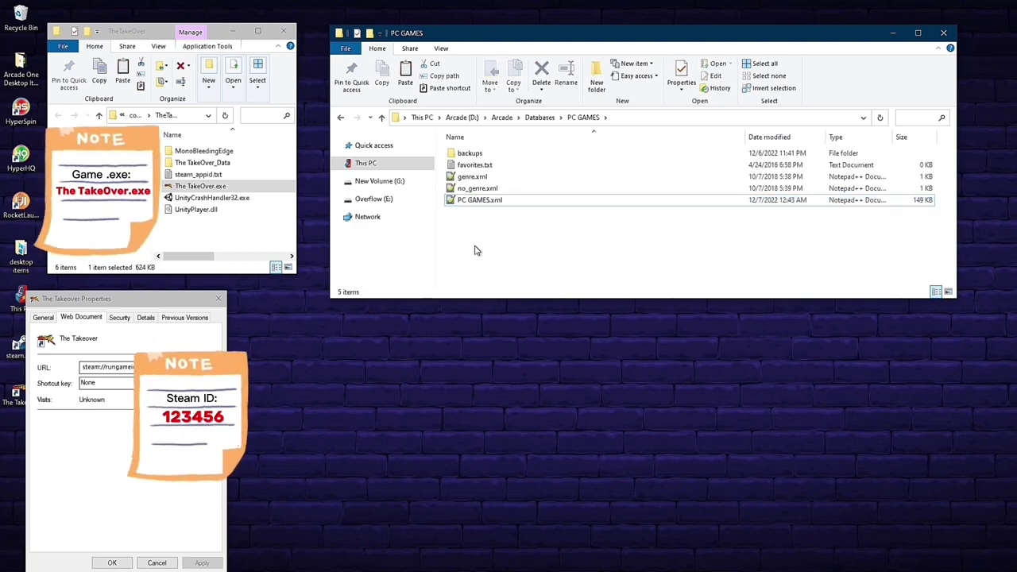
Step: Copy the restored file as a new PC GAMES - BAK.xml, then open PC GAMES.xml in Notepad++
click(461, 205)
right_click(460, 205)
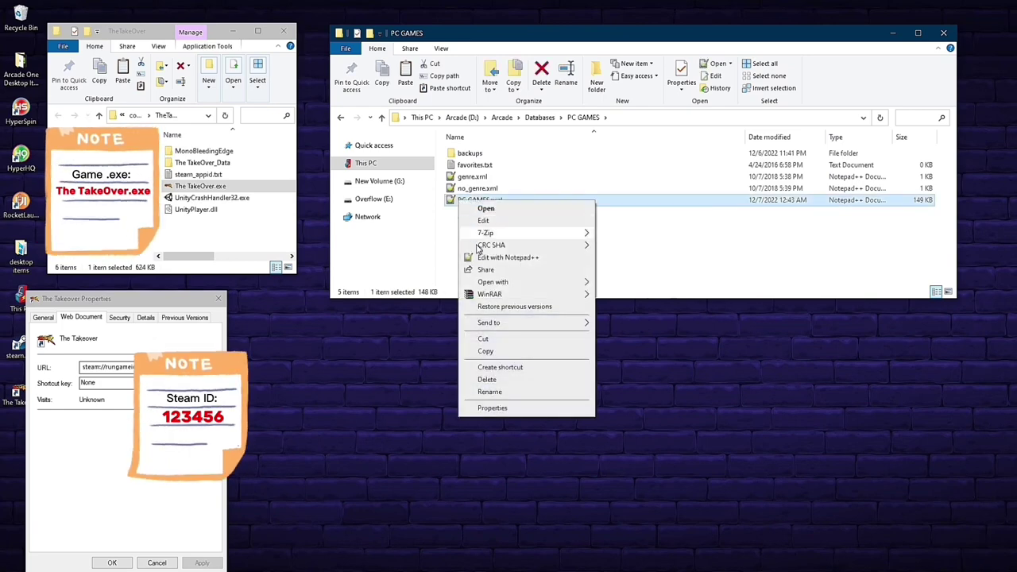
click(493, 350)
click(471, 243)
right_click(470, 242)
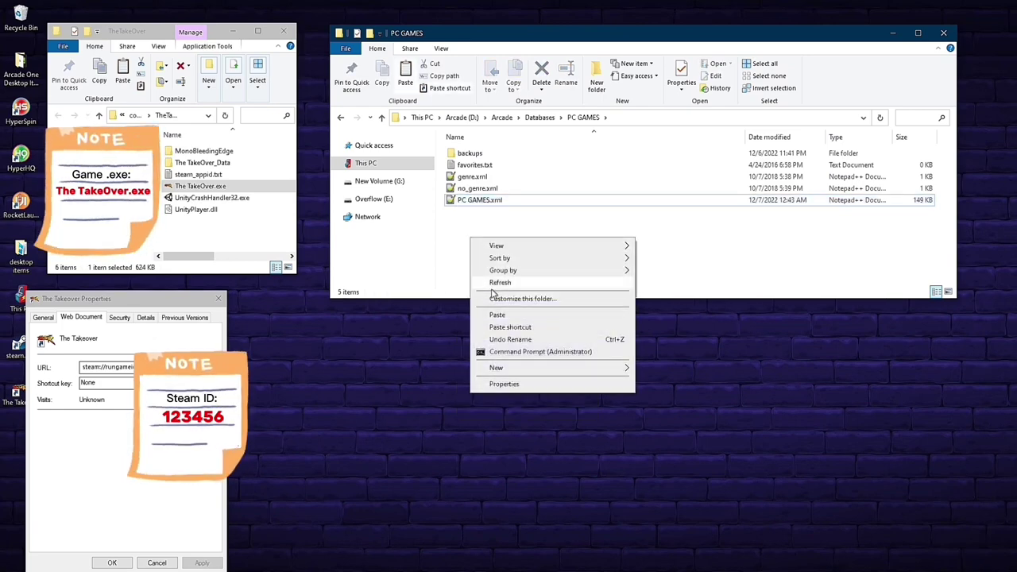
click(486, 315)
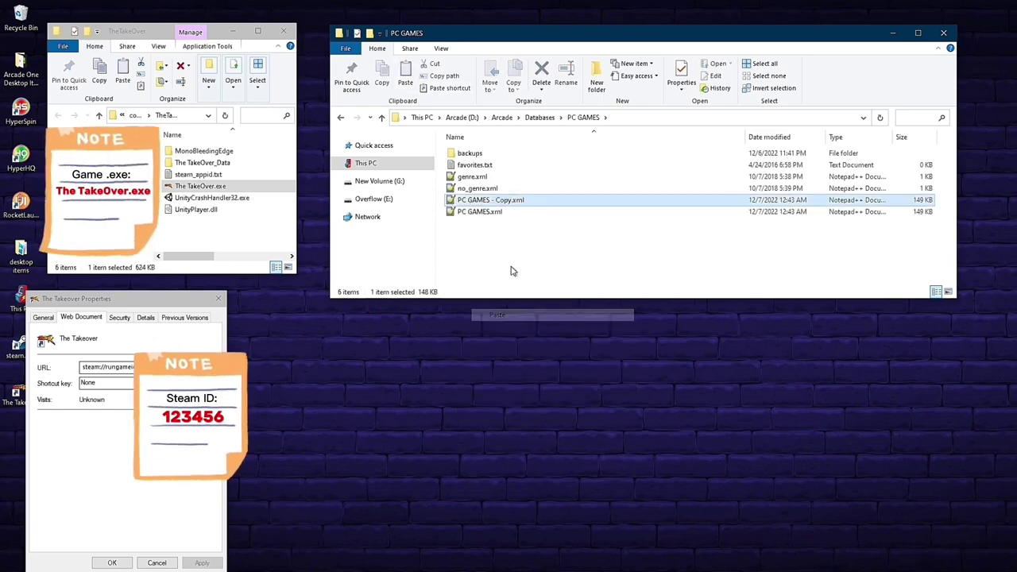
click(490, 203)
key(Right)
key(BackSpace)
key(BackSpace)
key(BackSpace)
key(BackSpace)
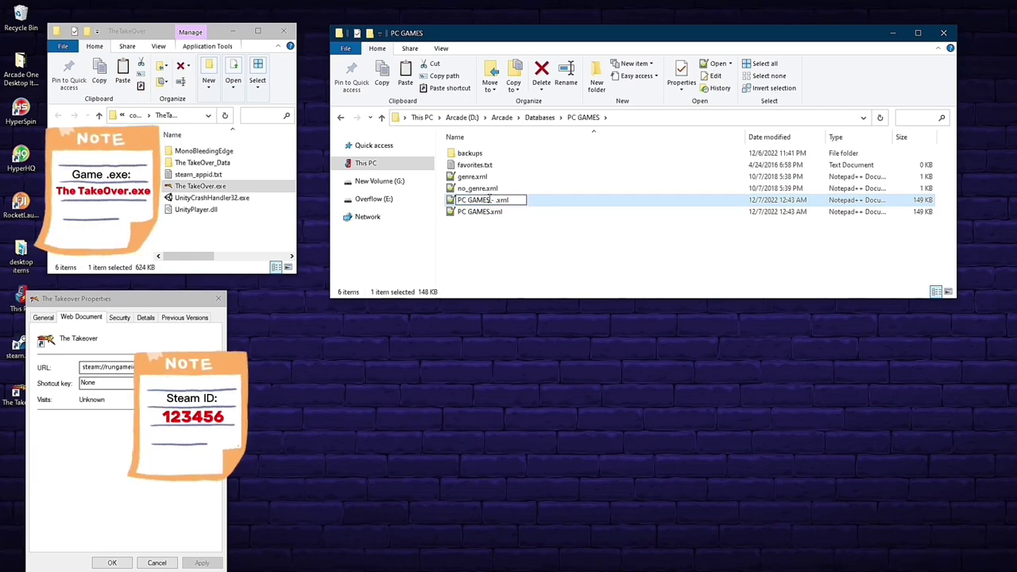
text(BAK)
click(497, 235)
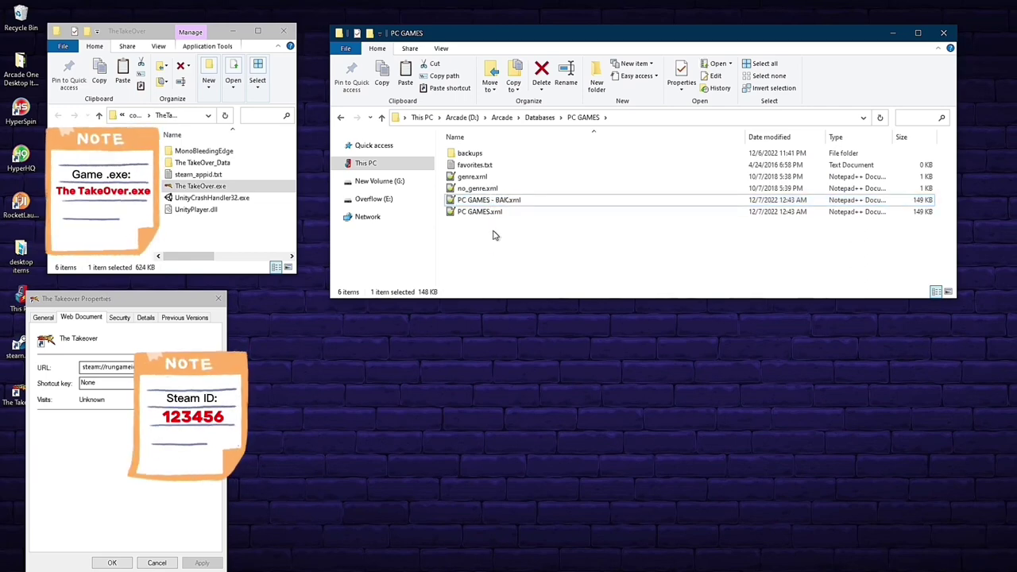
double_click(476, 213)
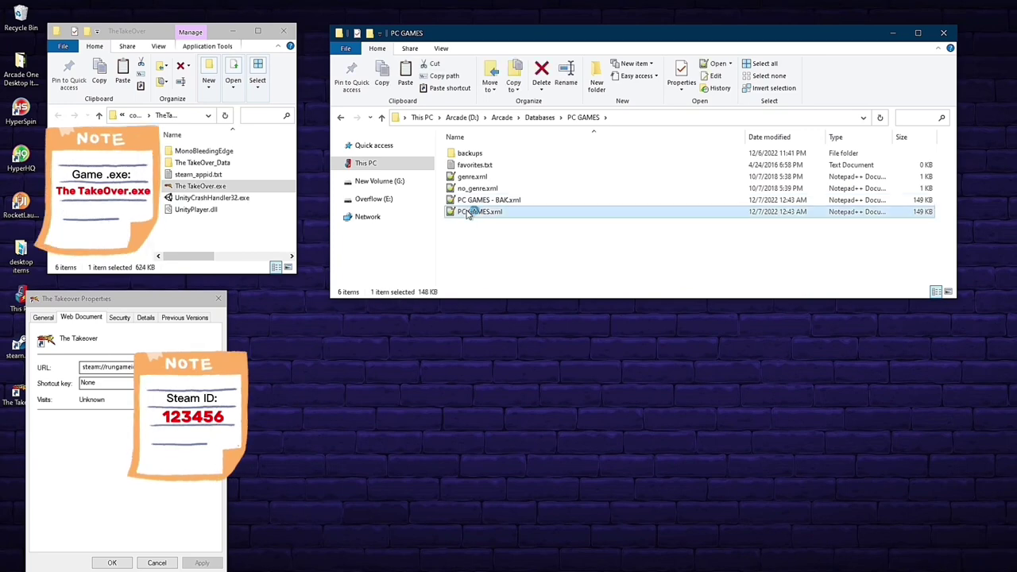
click(529, 228)
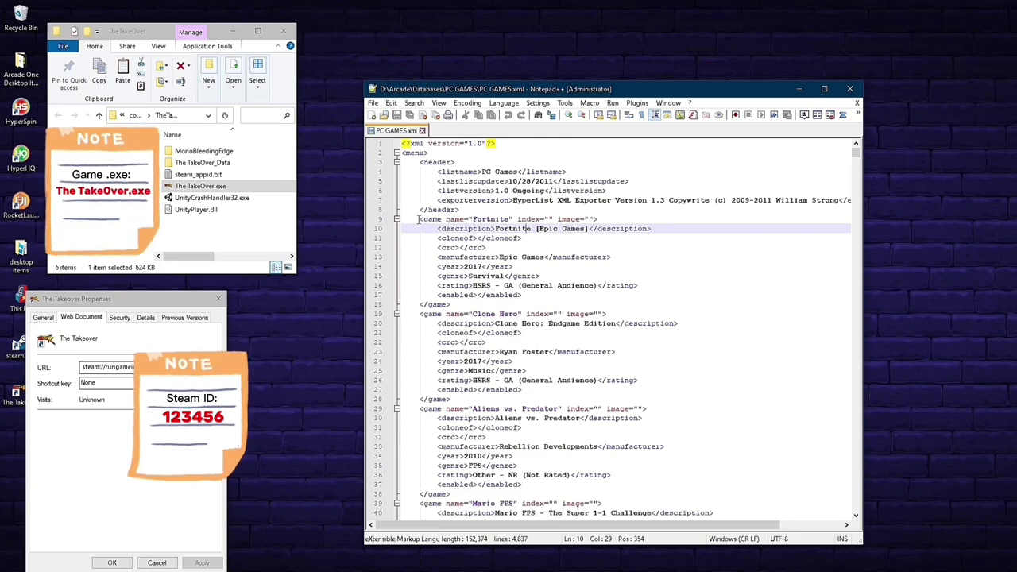
Step: Copy the Fortnite <game> block on lines 9–18 and set the cursor at line 9
drag(419, 219, 473, 301)
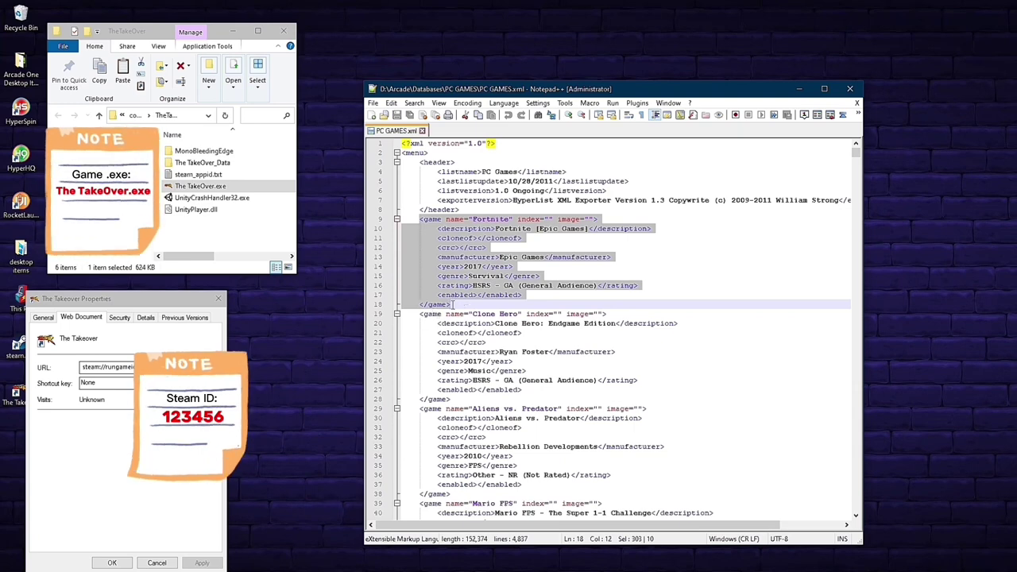
right_click(493, 274)
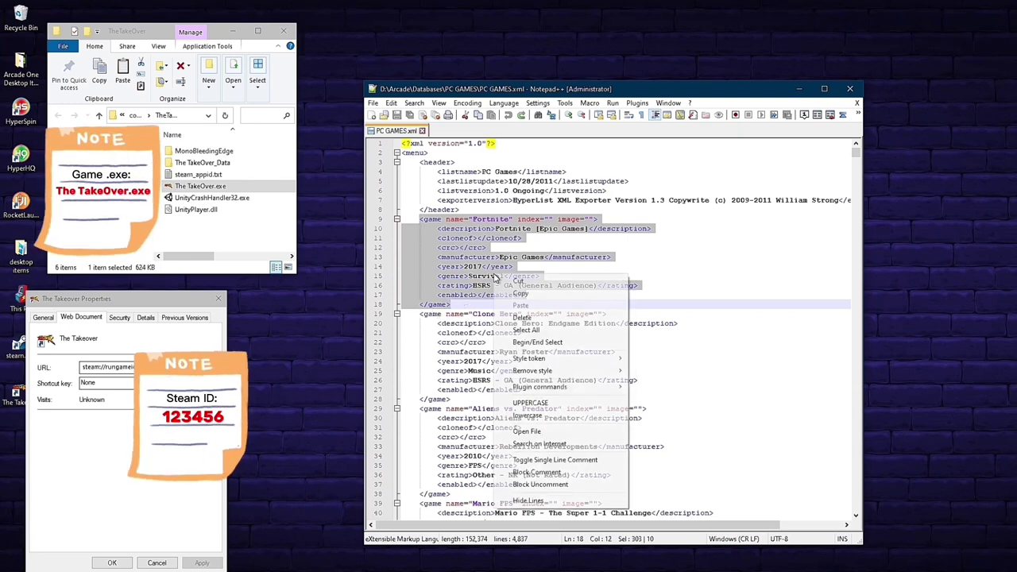
click(523, 293)
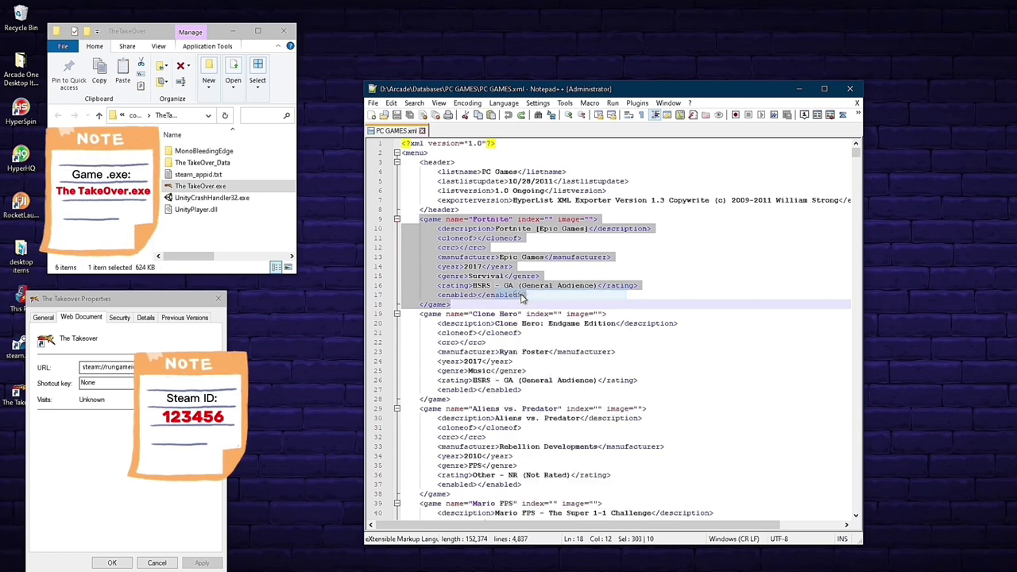
click(419, 219)
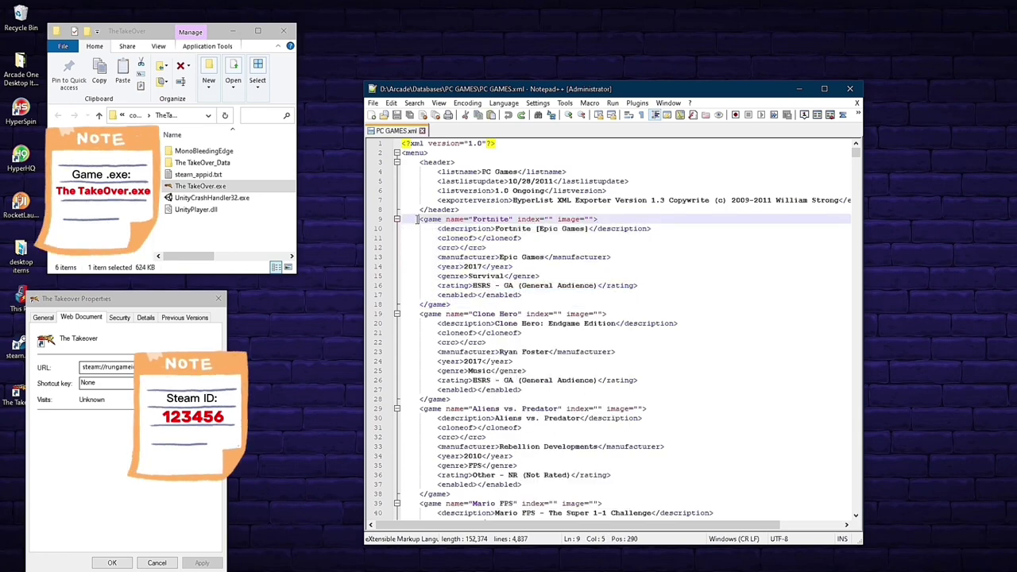
right_click(417, 218)
Step: Paste the Fortnite entry as a duplicate on its own line, then select 'Fortnite' on line 9
click(445, 252)
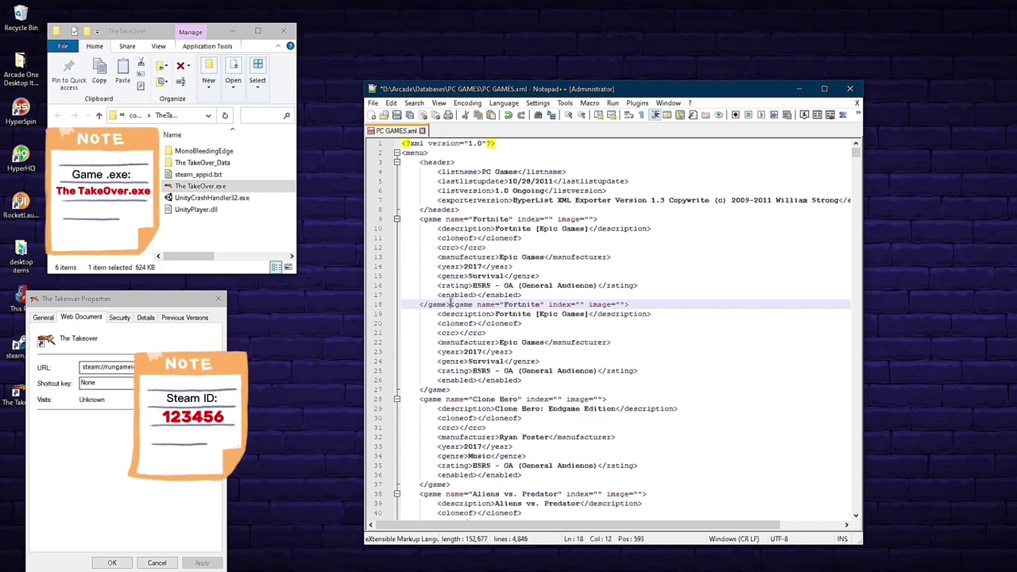
key(Return)
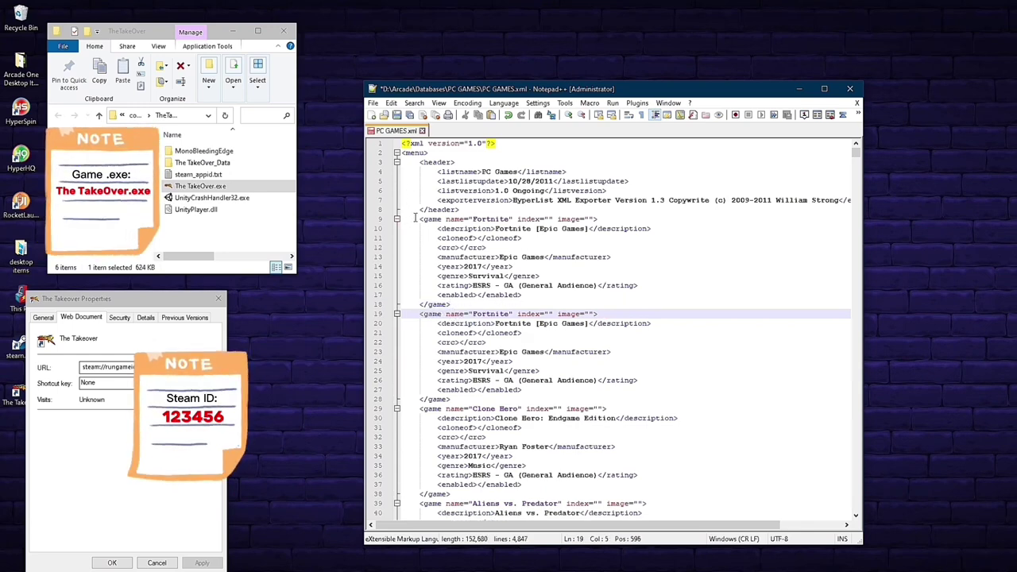
drag(415, 219, 604, 303)
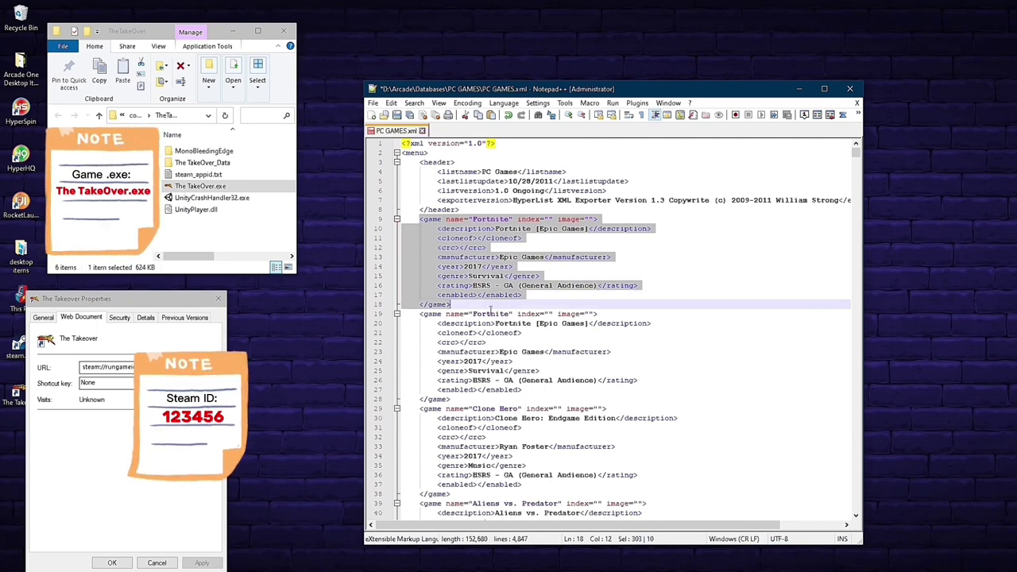
drag(419, 314, 608, 391)
click(476, 343)
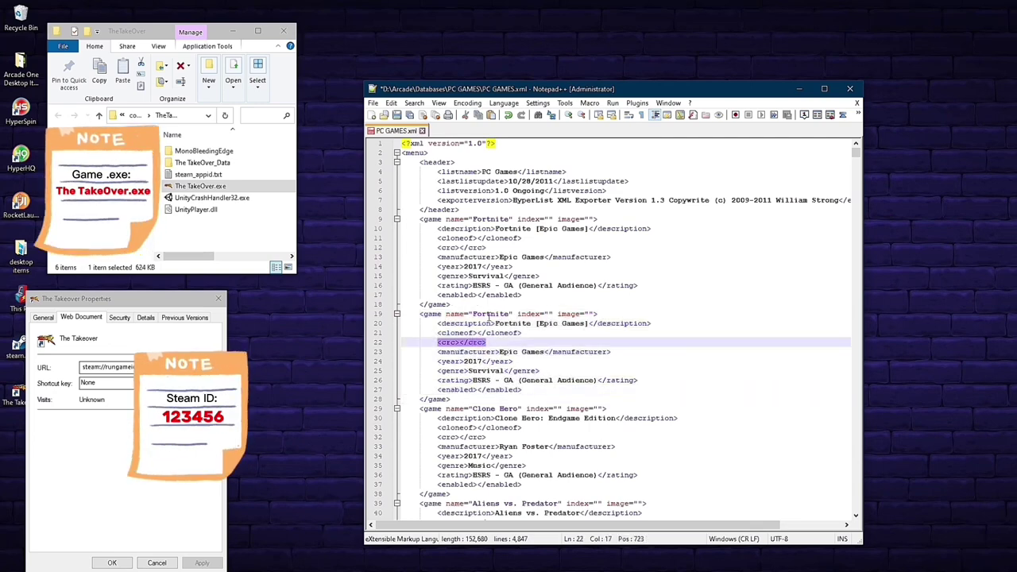
click(479, 228)
double_click(491, 220)
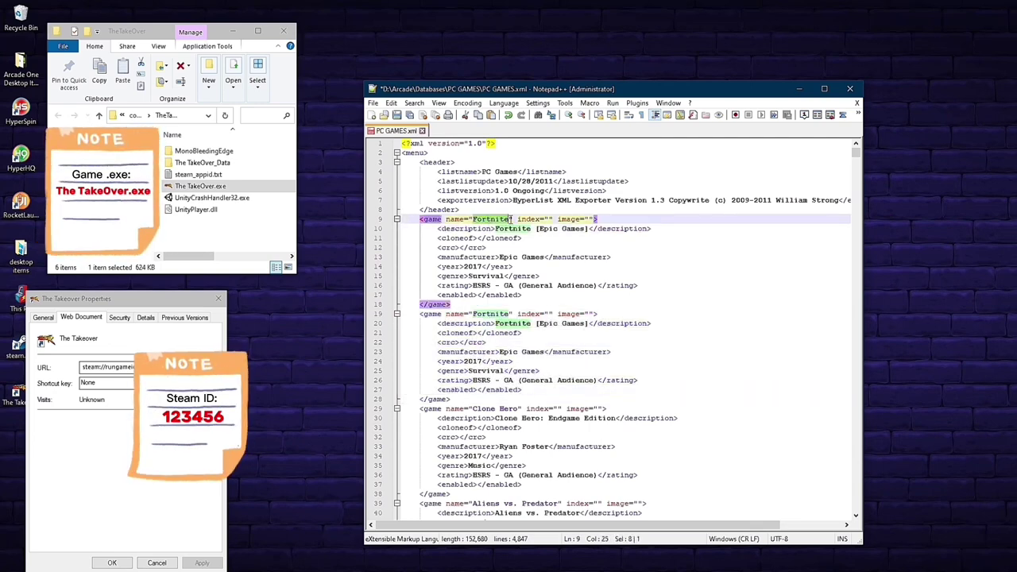